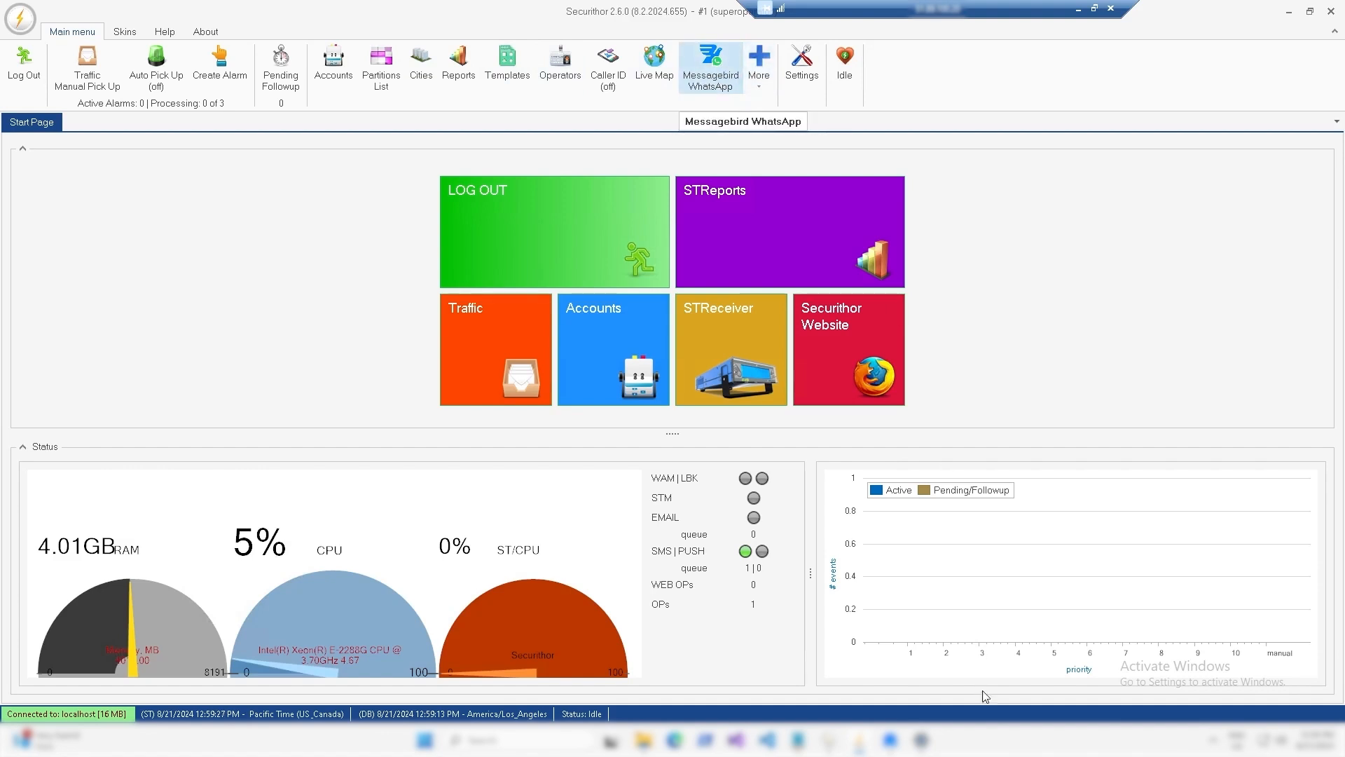
Bring the Messagebird/WhatsApp inbox window forward and show its Bird Configuration page.
{"action": "mouse_move", "coordinate": [889, 740]}
{"action": "left_click", "coordinate": [931, 676]}
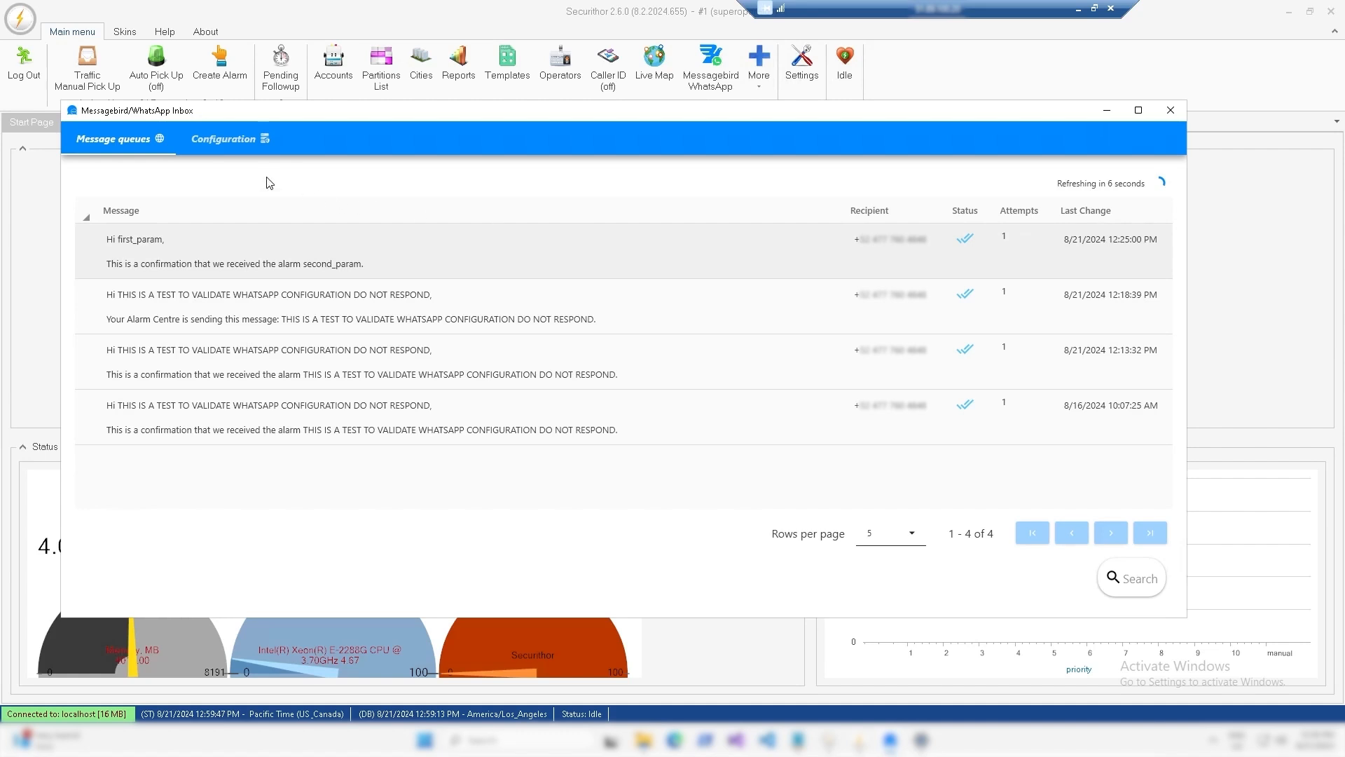
{"action": "left_click", "coordinate": [224, 144]}
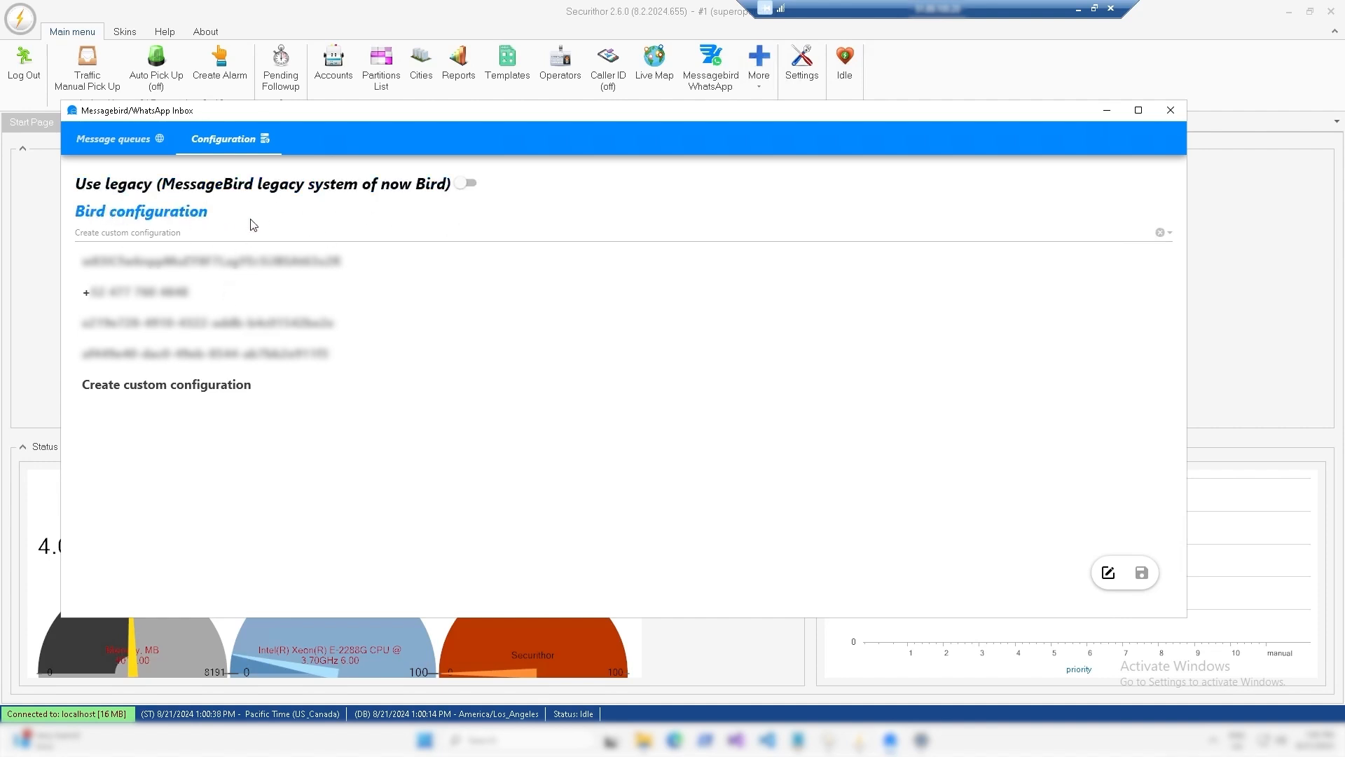
Put the saved Bird configuration into edit mode and step through the Access key, phone and Workspace fields.
{"action": "left_click", "coordinate": [1113, 584]}
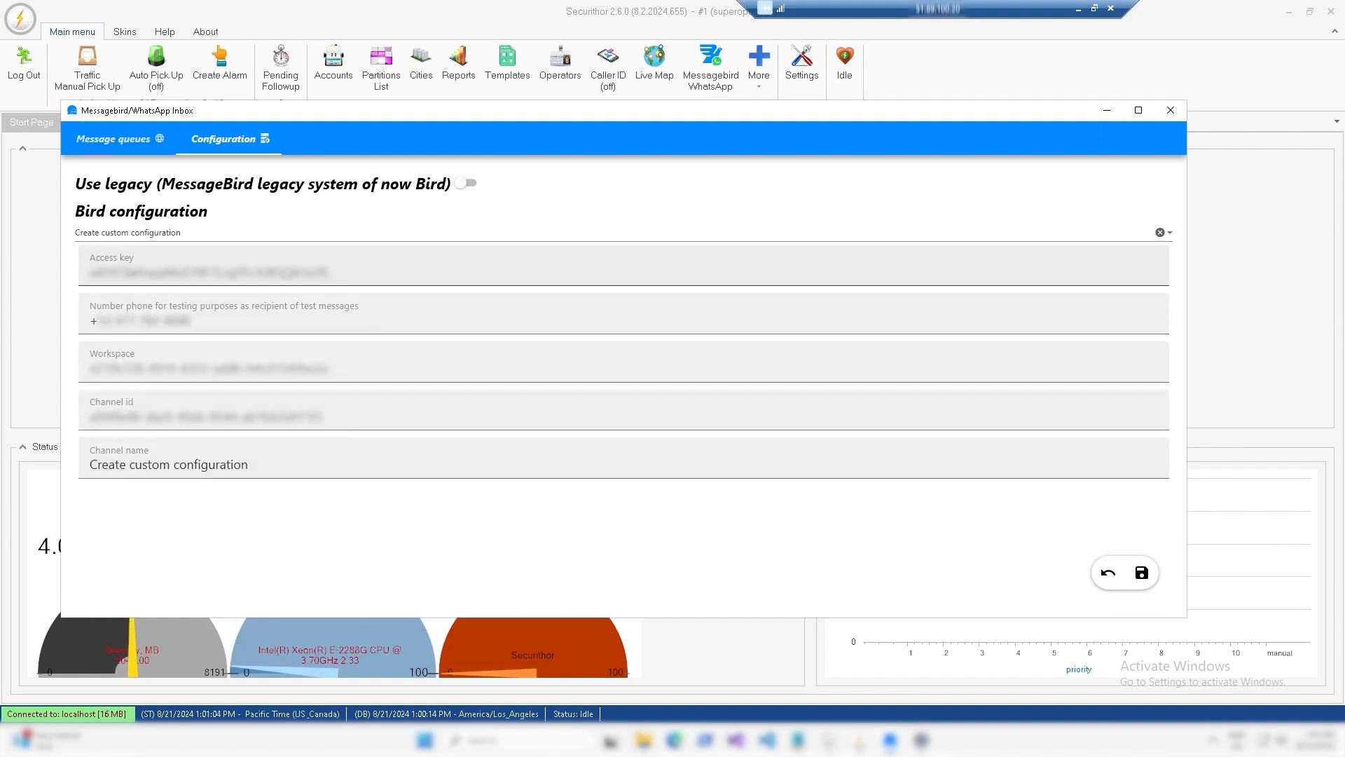
{"action": "left_click", "coordinate": [250, 282]}
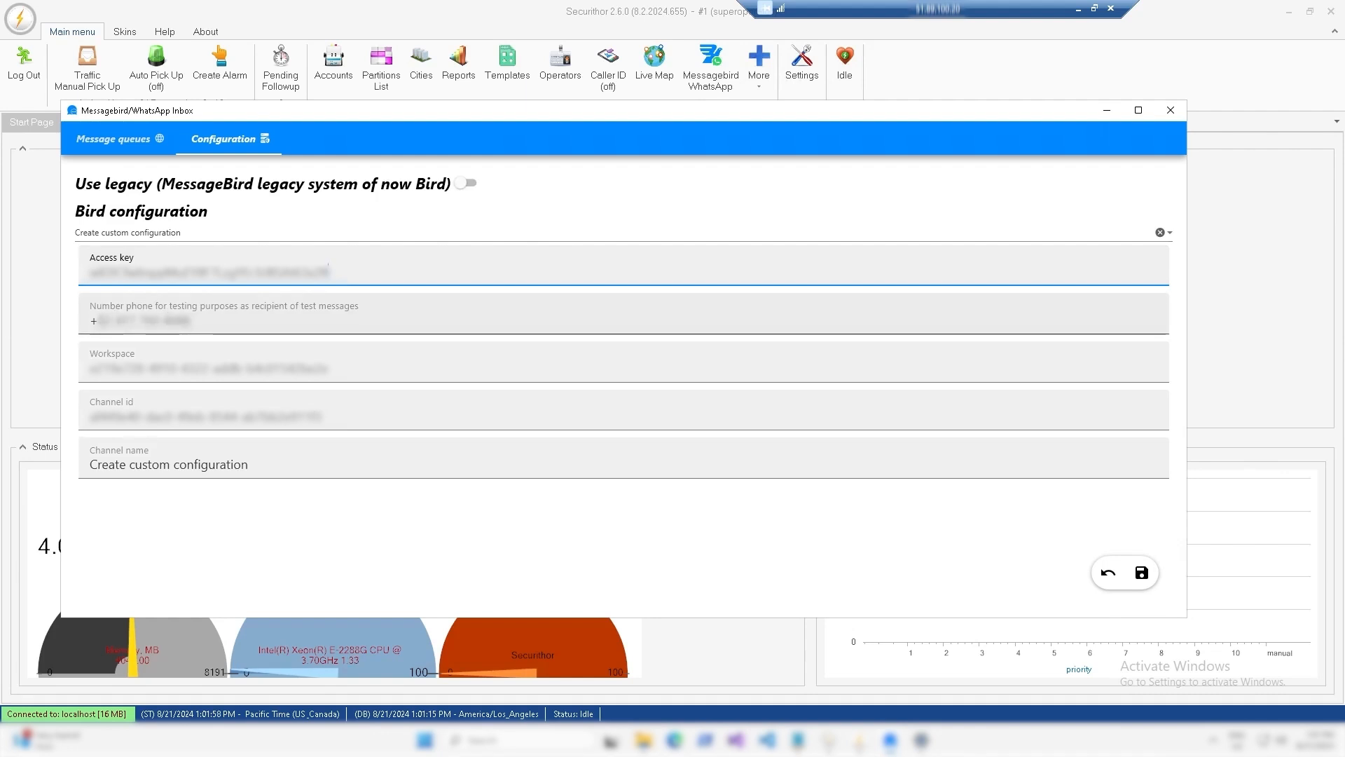
{"action": "left_click", "coordinate": [114, 326]}
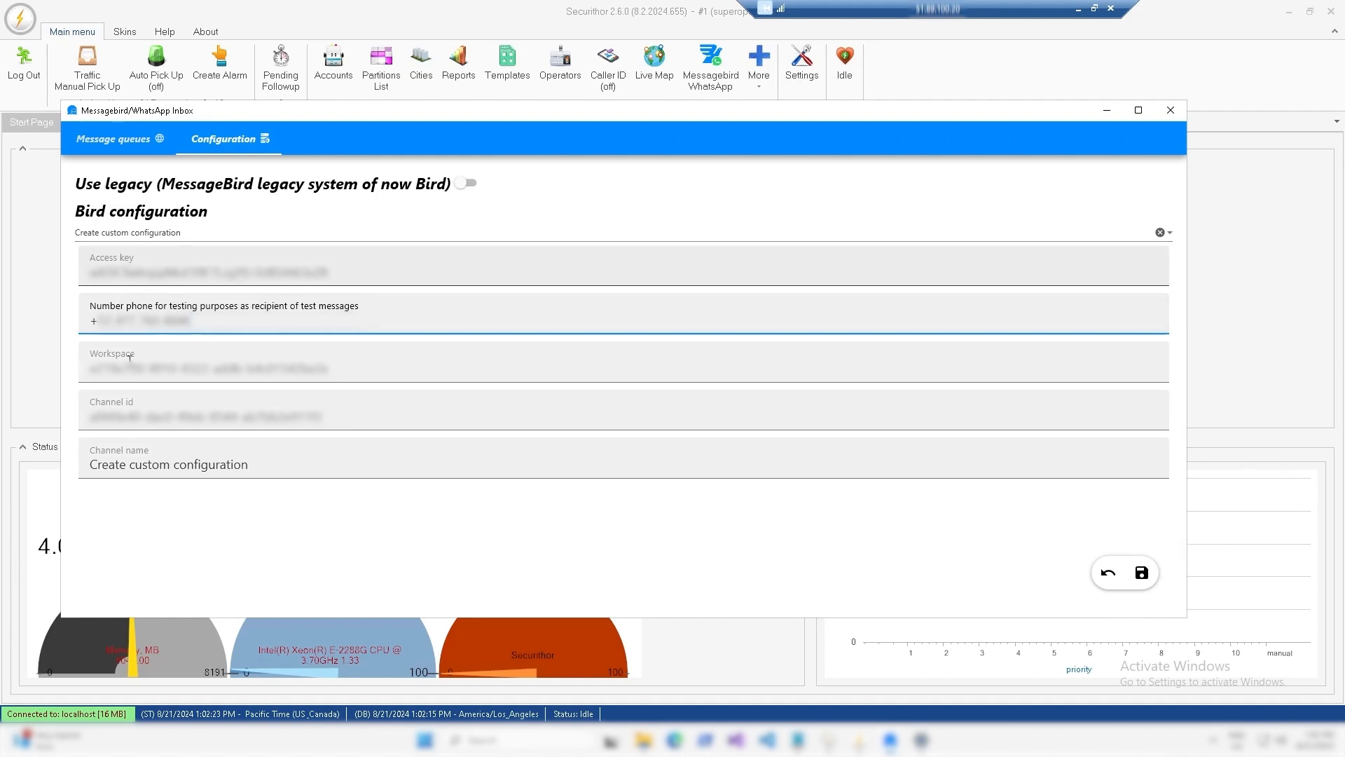
{"action": "left_click", "coordinate": [354, 372]}
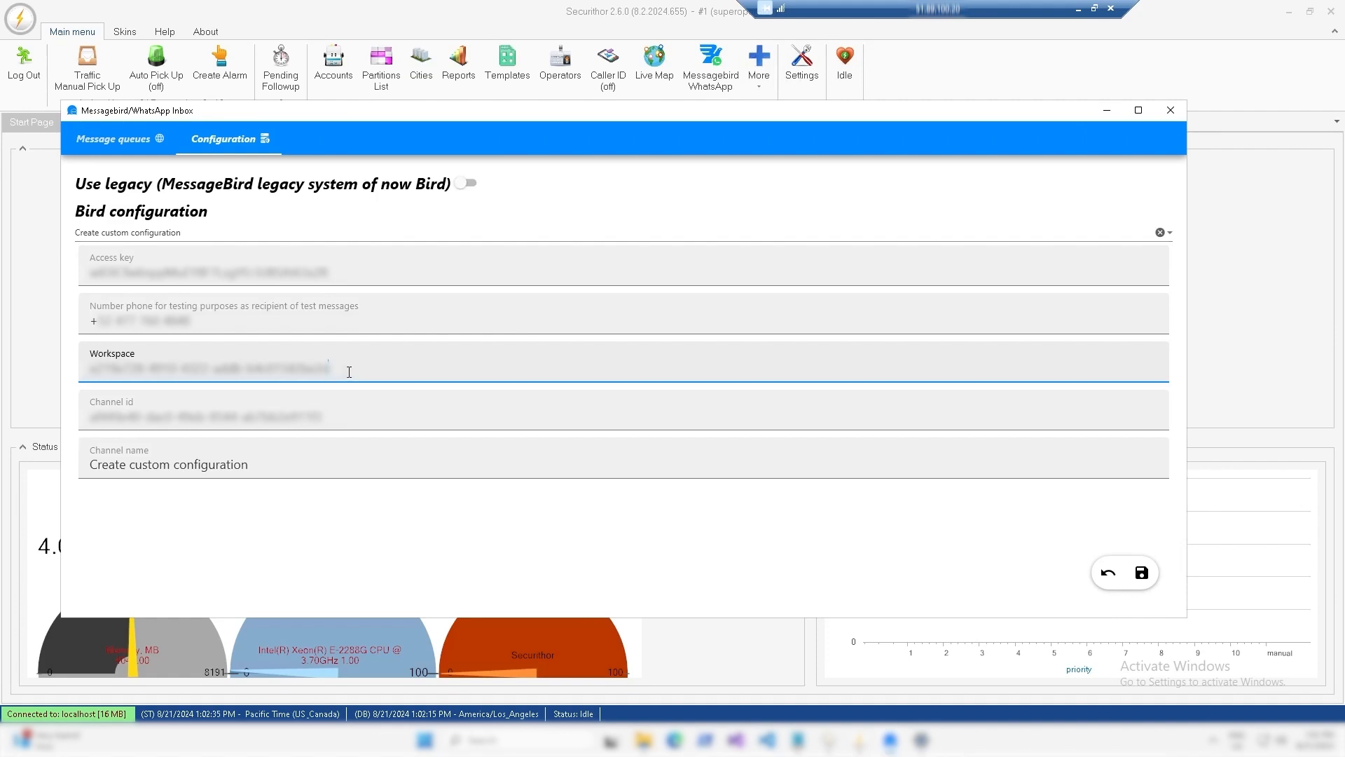
Replace the Channel id value with the newly copied ID.
{"action": "left_click", "coordinate": [92, 410]}
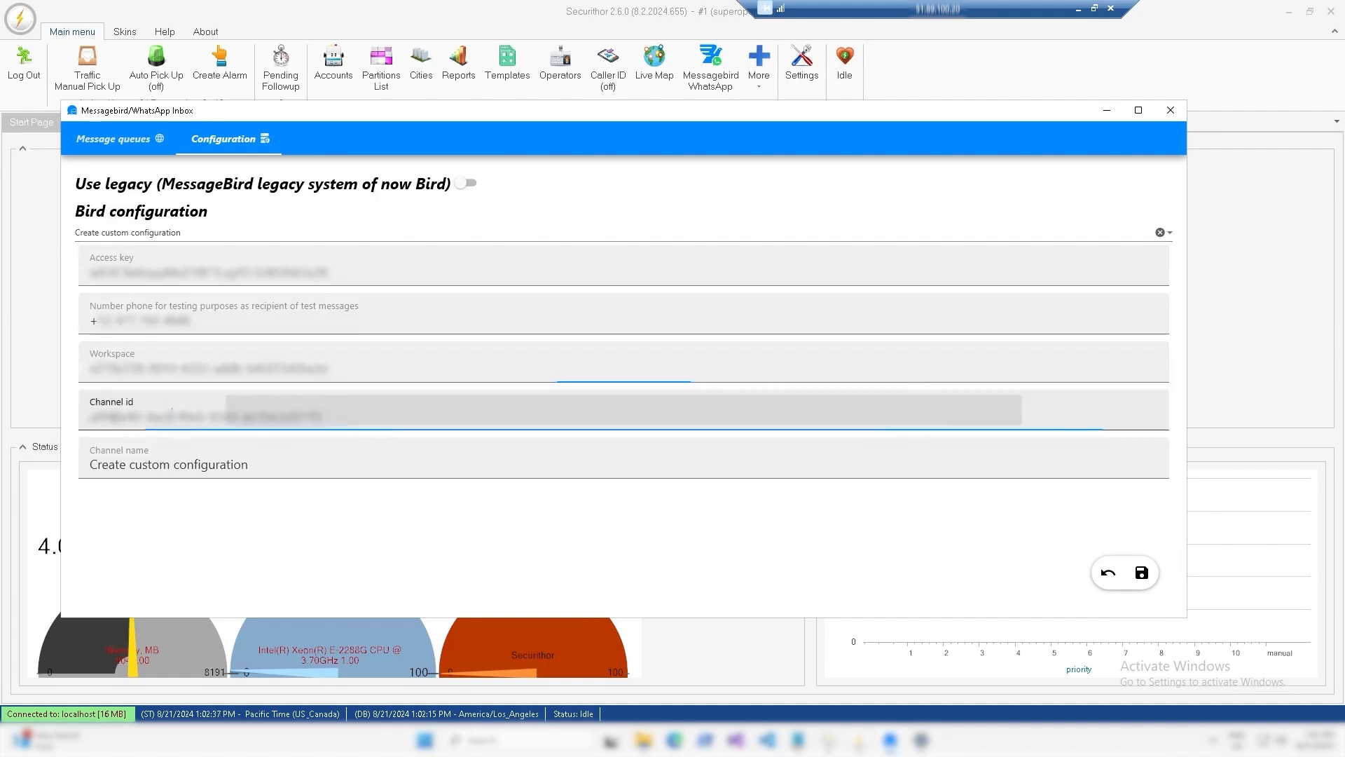
{"action": "left_click_drag", "start_coordinate": [255, 424], "coordinate": [336, 419]}
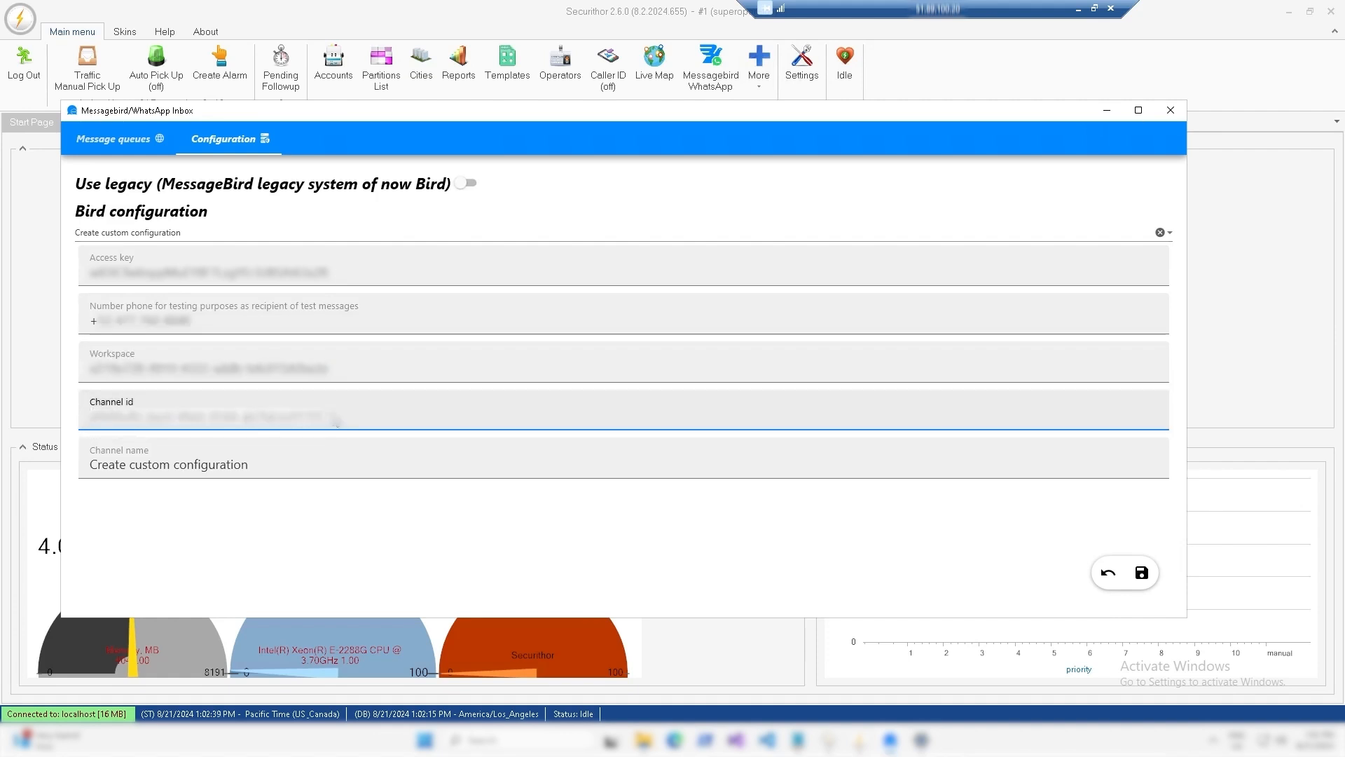
{"action": "key", "text": "ctrl+v"}
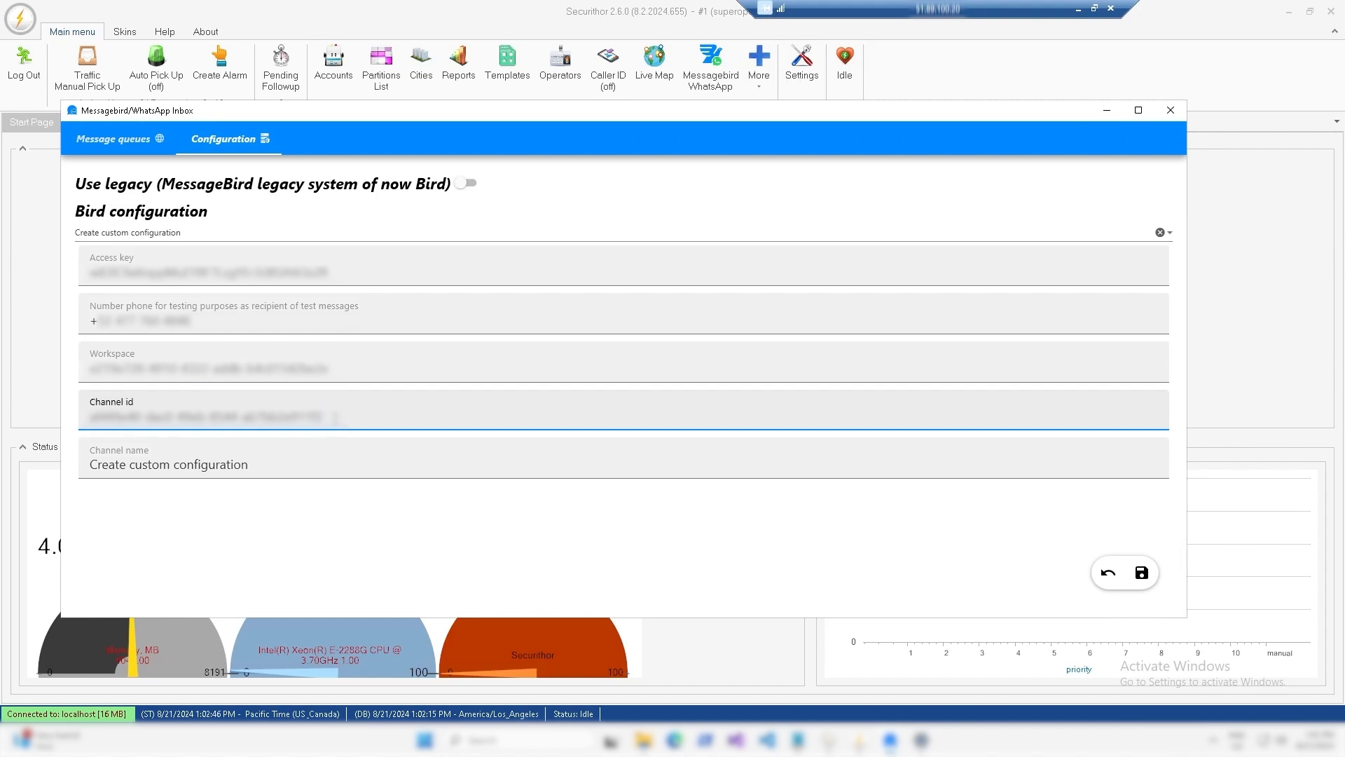
Change the Channel name to 'Demo configuration'.
{"action": "left_click", "coordinate": [259, 464]}
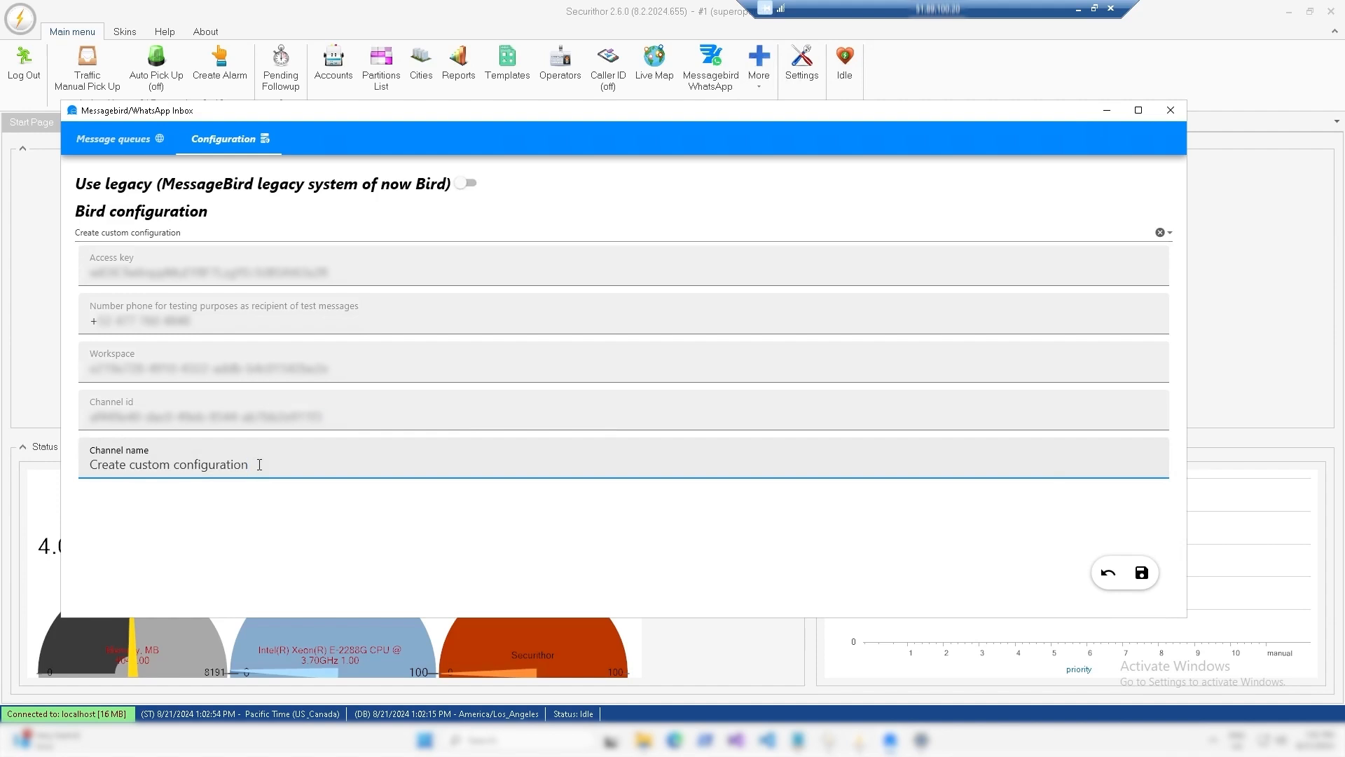
{"action": "key", "text": "ctrl+a"}
{"action": "key", "text": "BackSpace"}
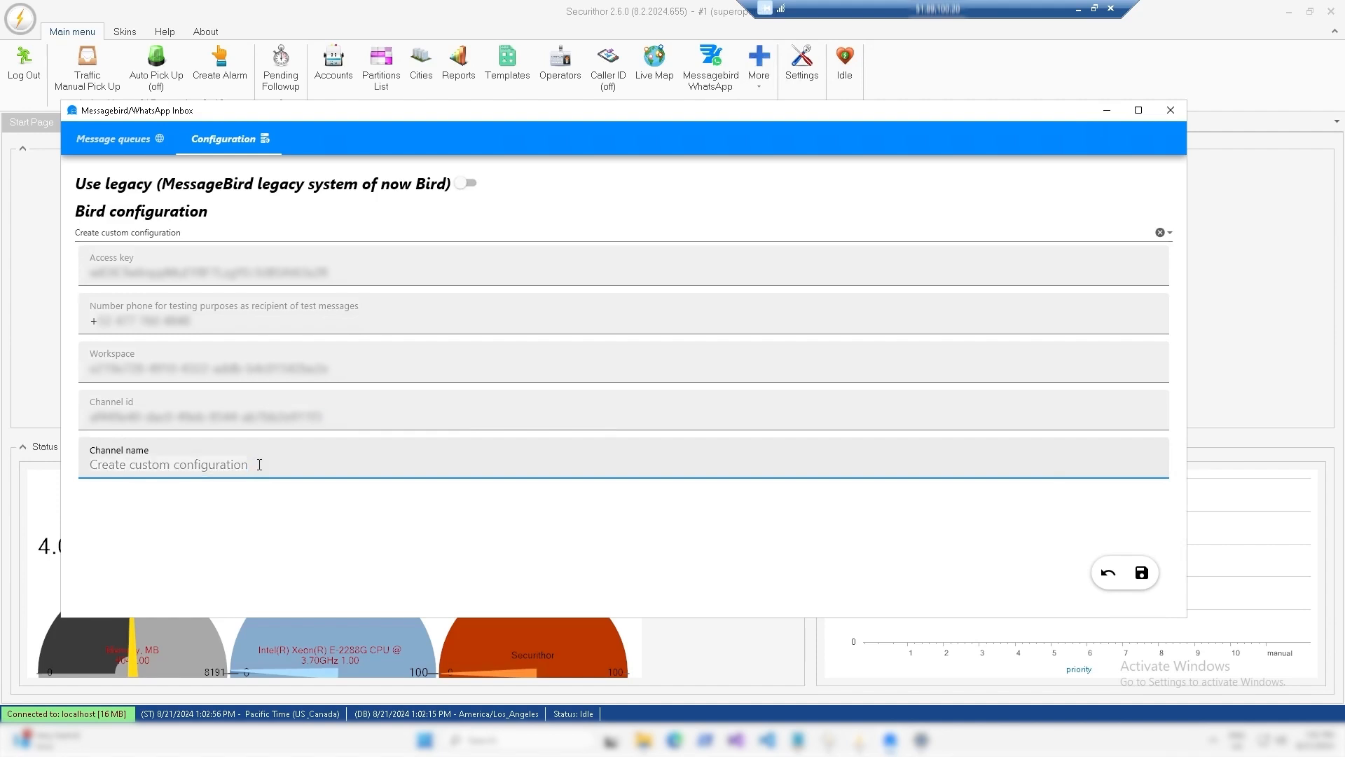
{"action": "type", "text": "Demo c"}
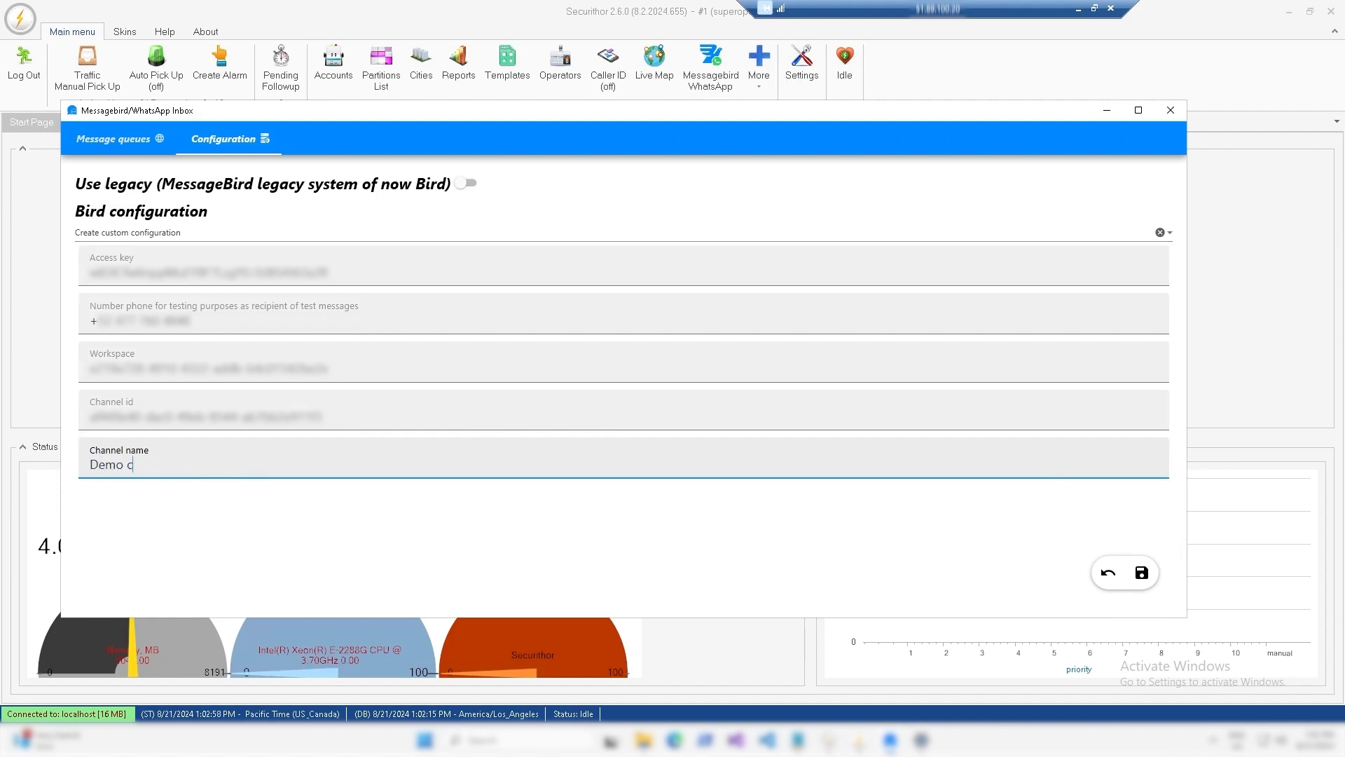
{"action": "type", "text": "onfiguration"}
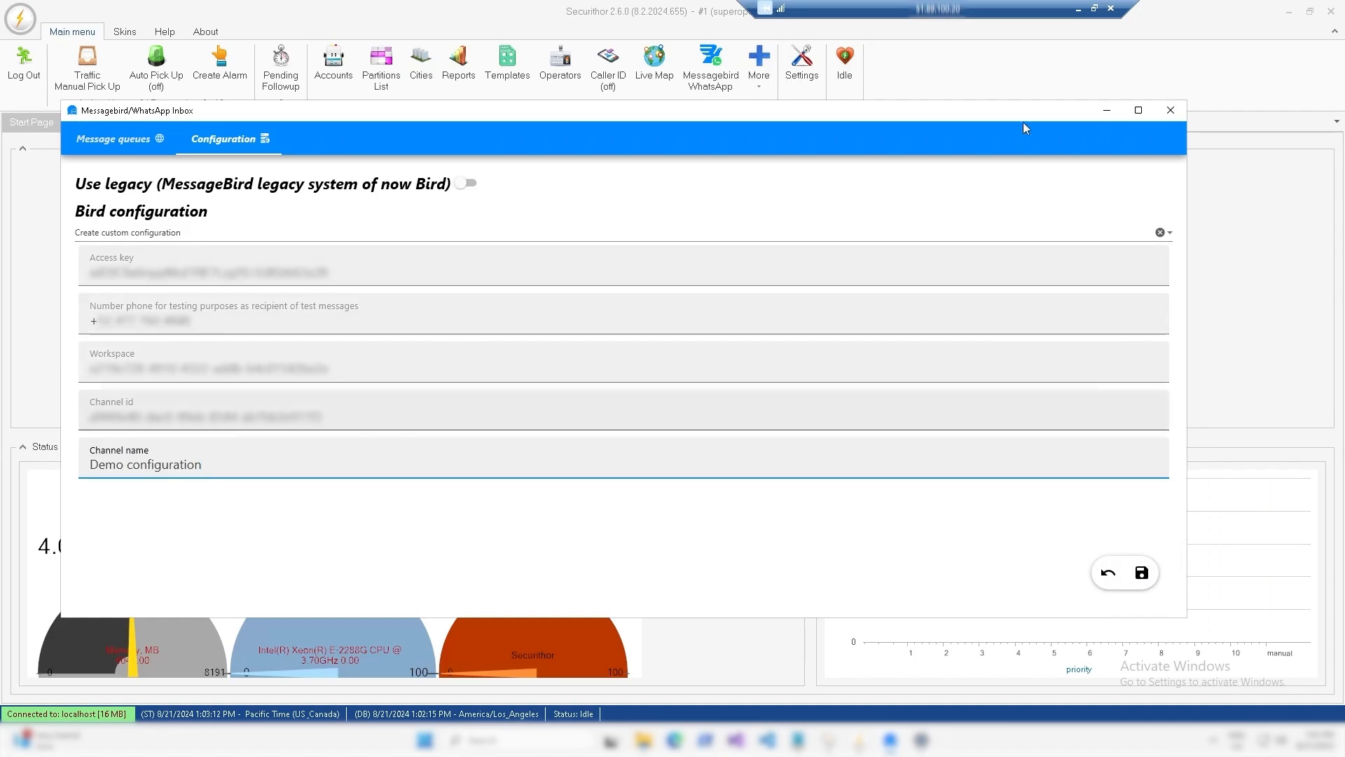
{"action": "left_click", "coordinate": [1076, 9]}
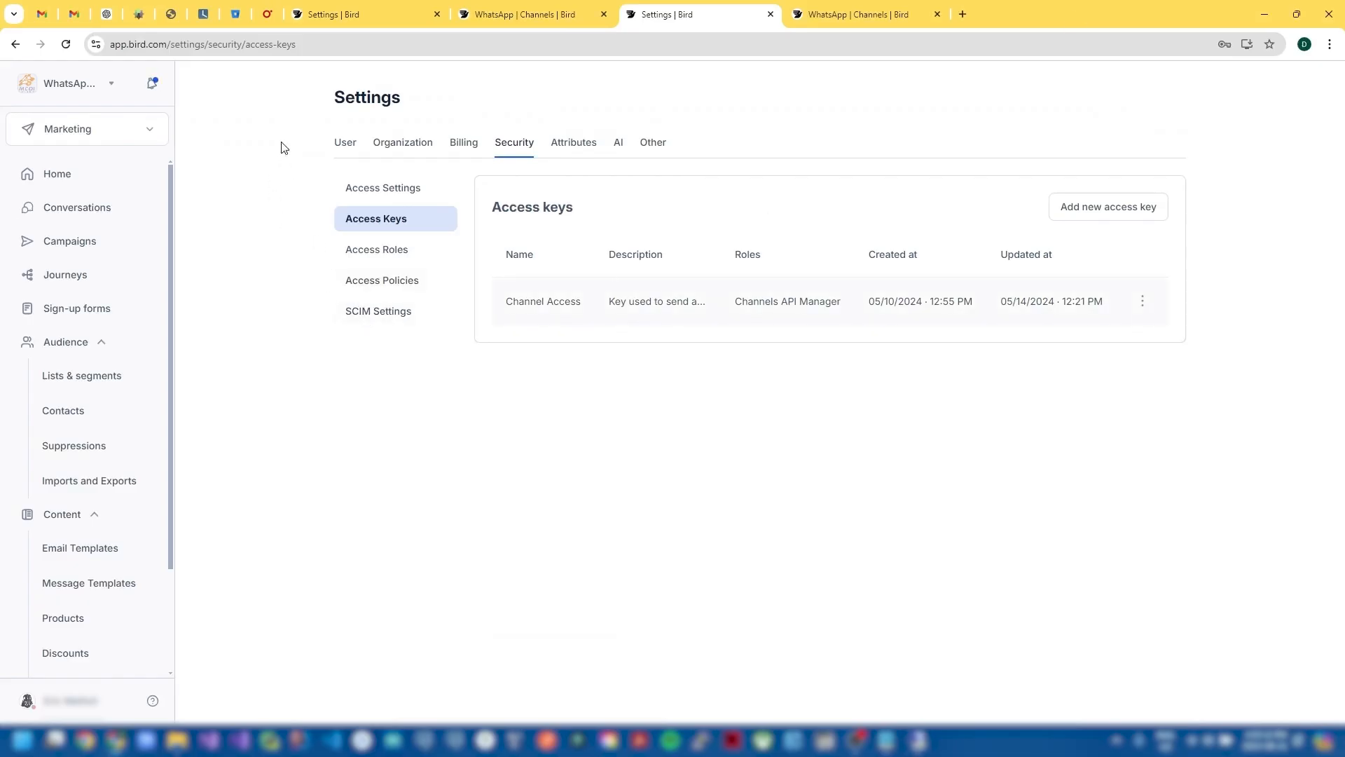
{"action": "left_click", "coordinate": [143, 45]}
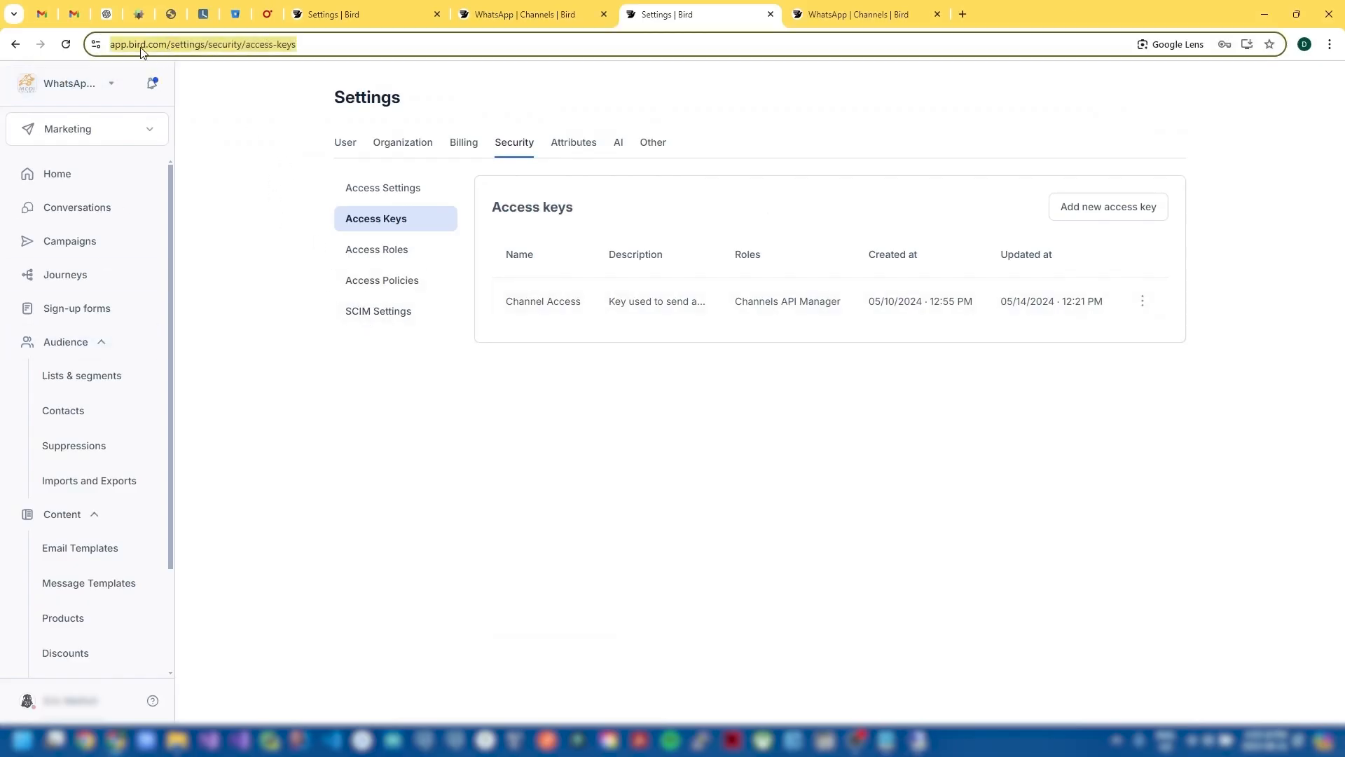
{"action": "left_click", "coordinate": [167, 44]}
{"action": "left_click_drag", "start_coordinate": [197, 47], "coordinate": [390, 49]}
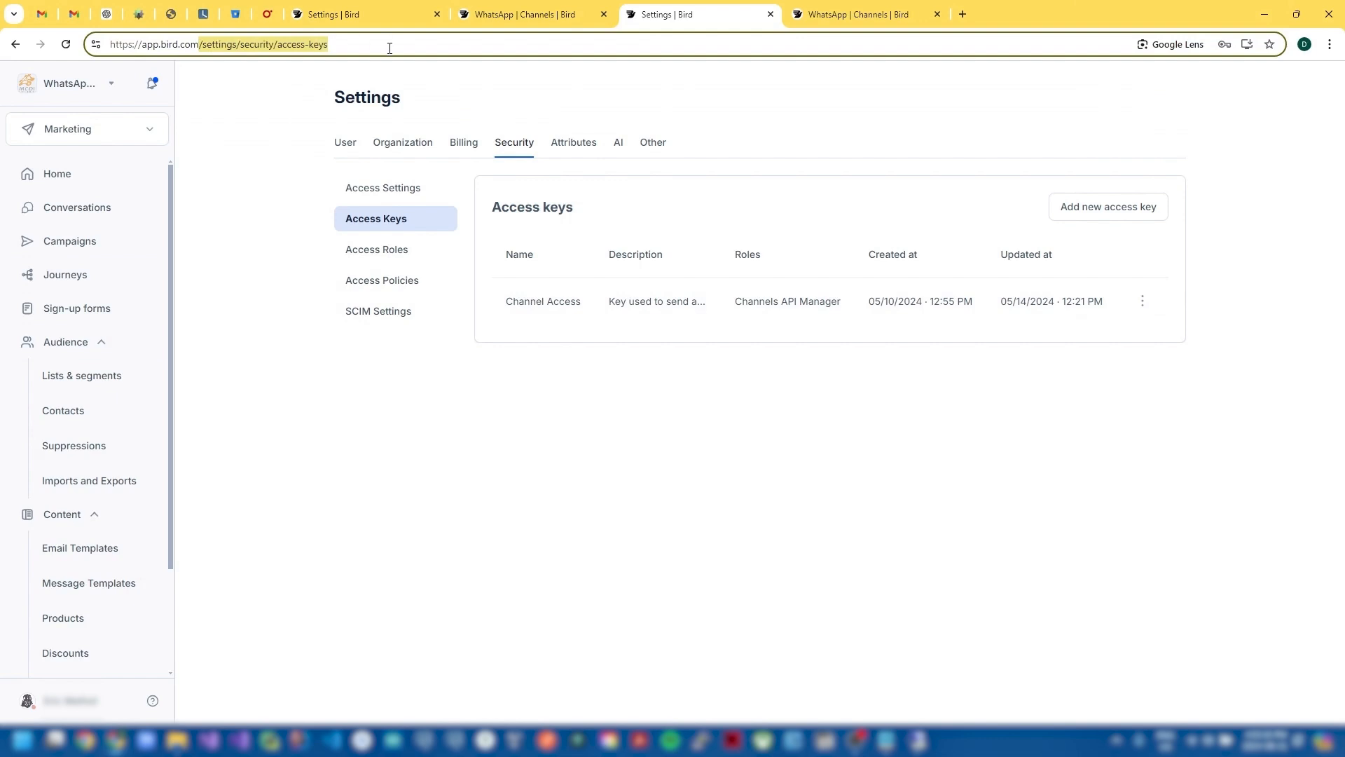
{"action": "key", "text": "BackSpace"}
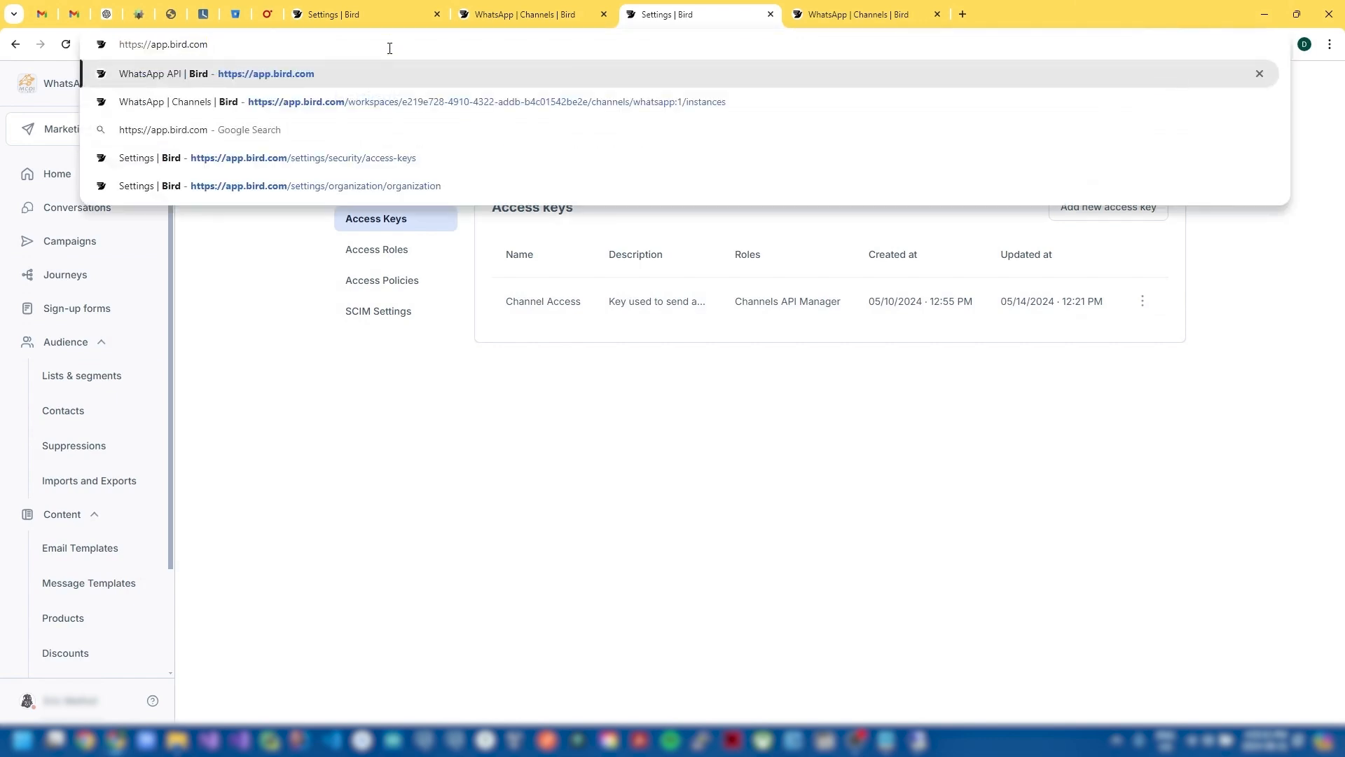
{"action": "key", "text": "Return"}
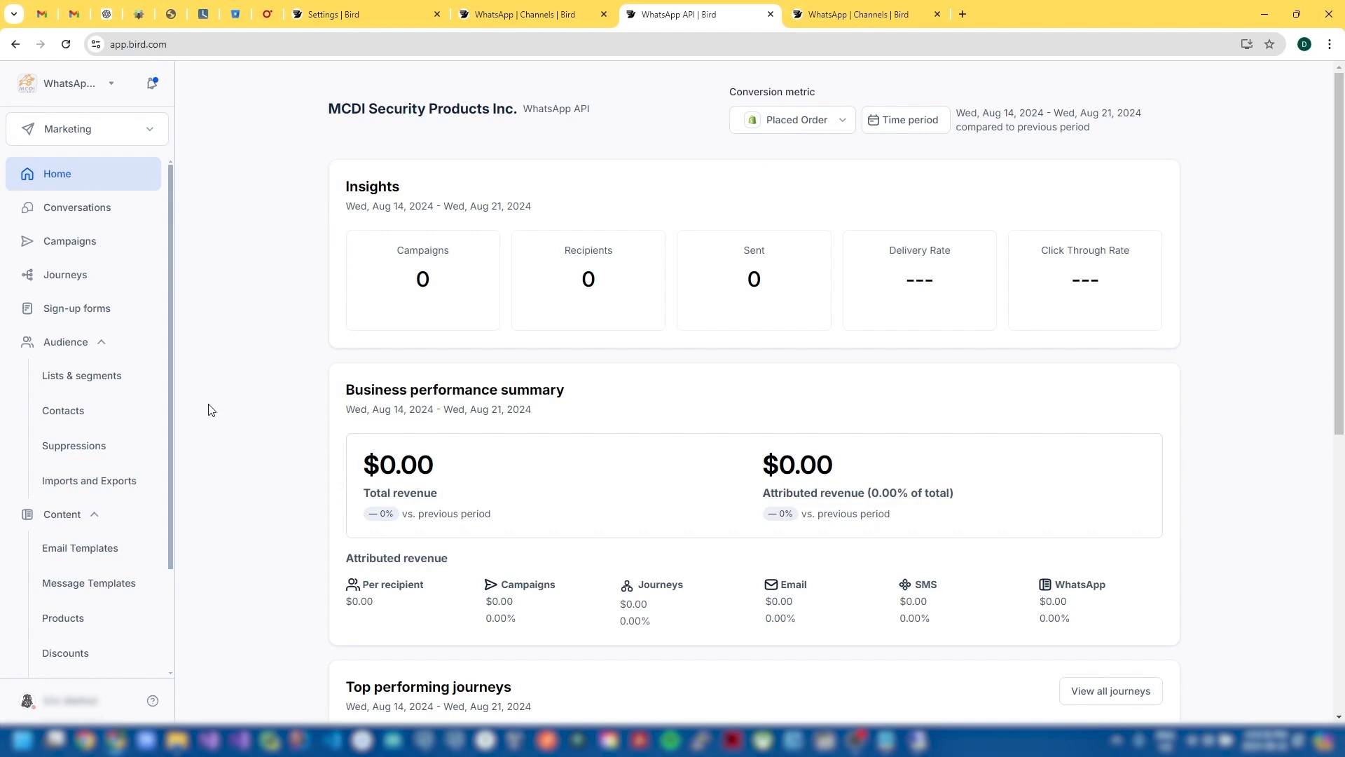
Go to Bird's User Settings and open the Security tab's Access keys list.
{"action": "left_click", "coordinate": [52, 713]}
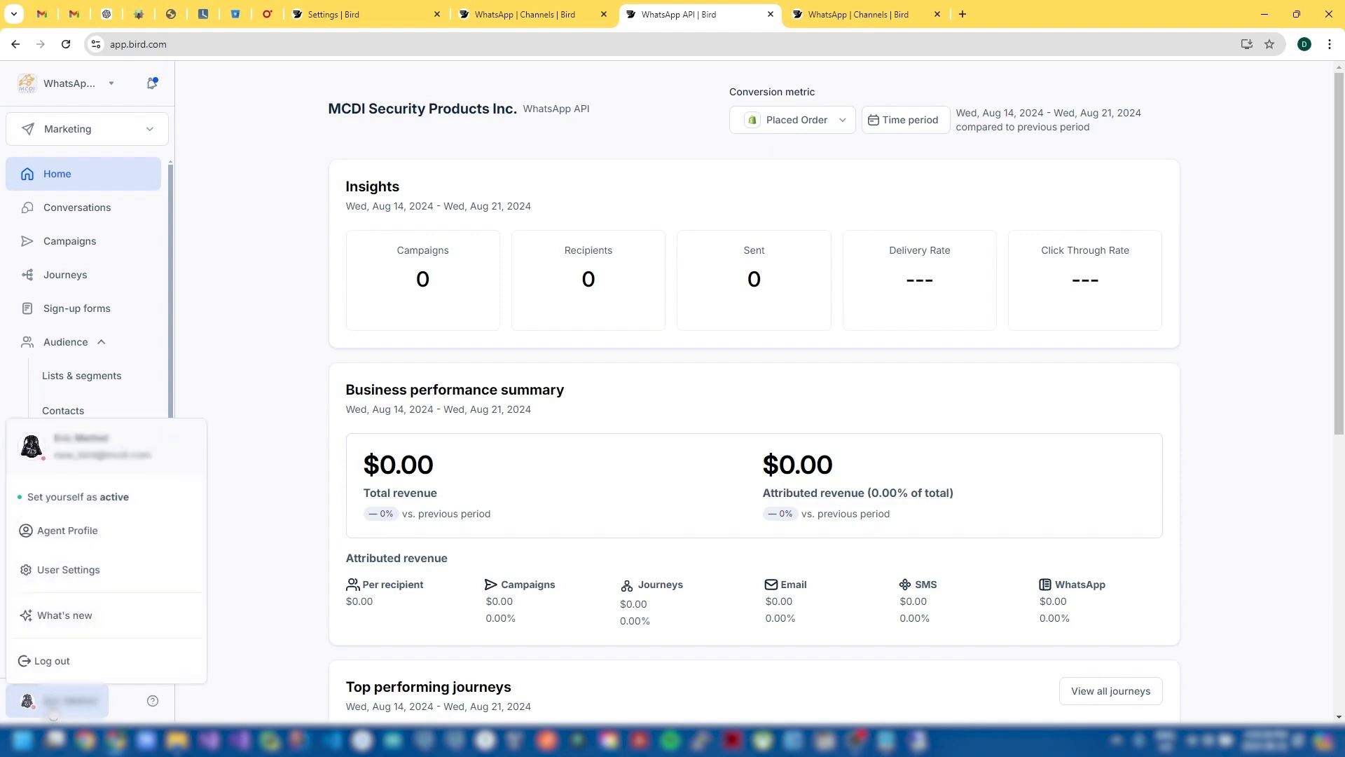
{"action": "left_click", "coordinate": [61, 578]}
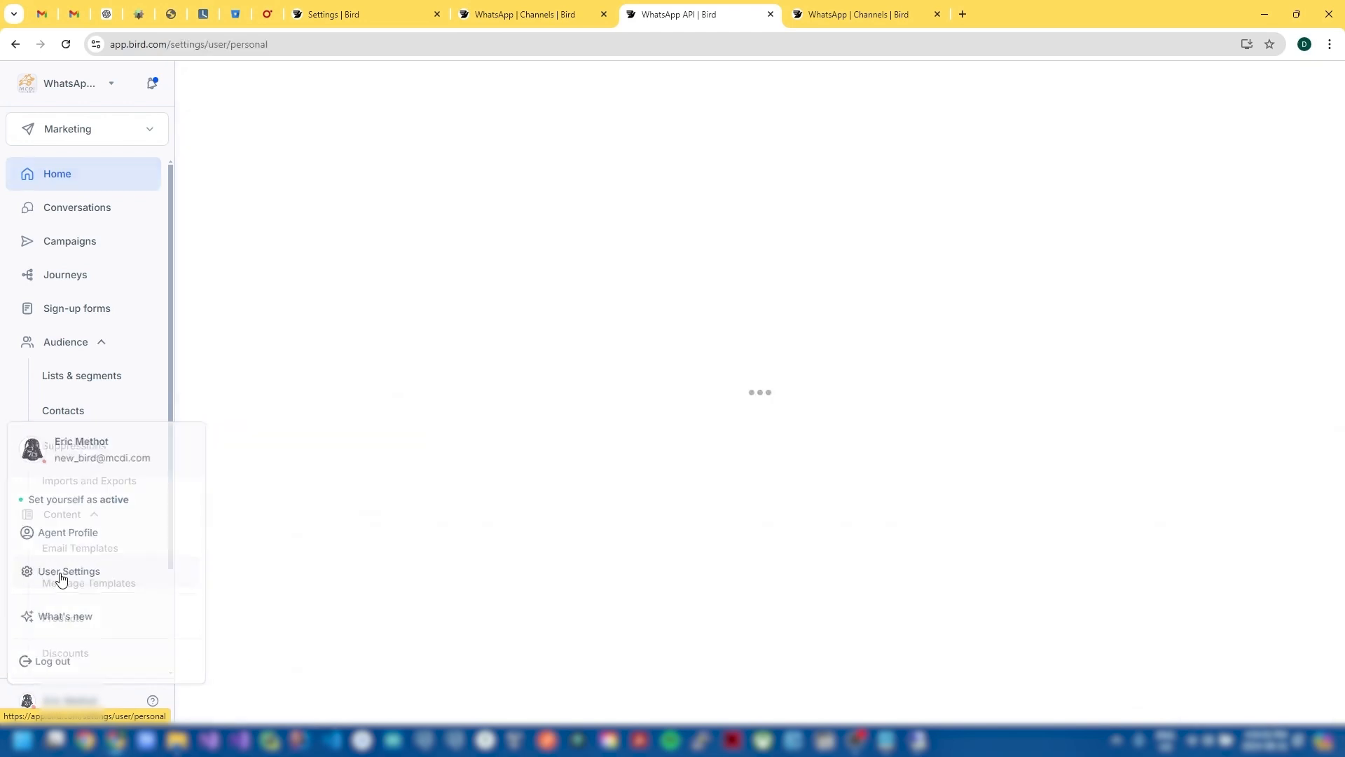
{"action": "left_click_drag", "start_coordinate": [334, 94], "coordinate": [410, 99]}
{"action": "left_click", "coordinate": [293, 169]}
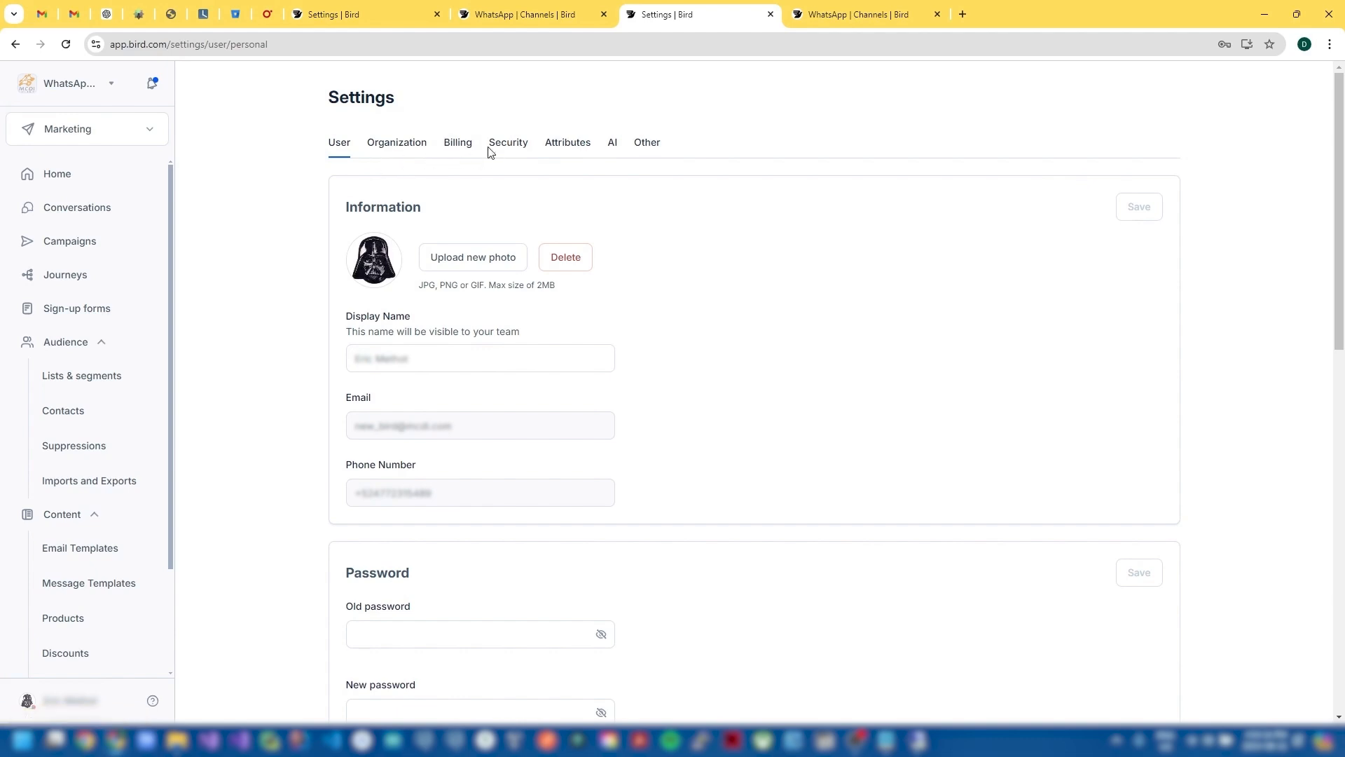
{"action": "left_click", "coordinate": [511, 147]}
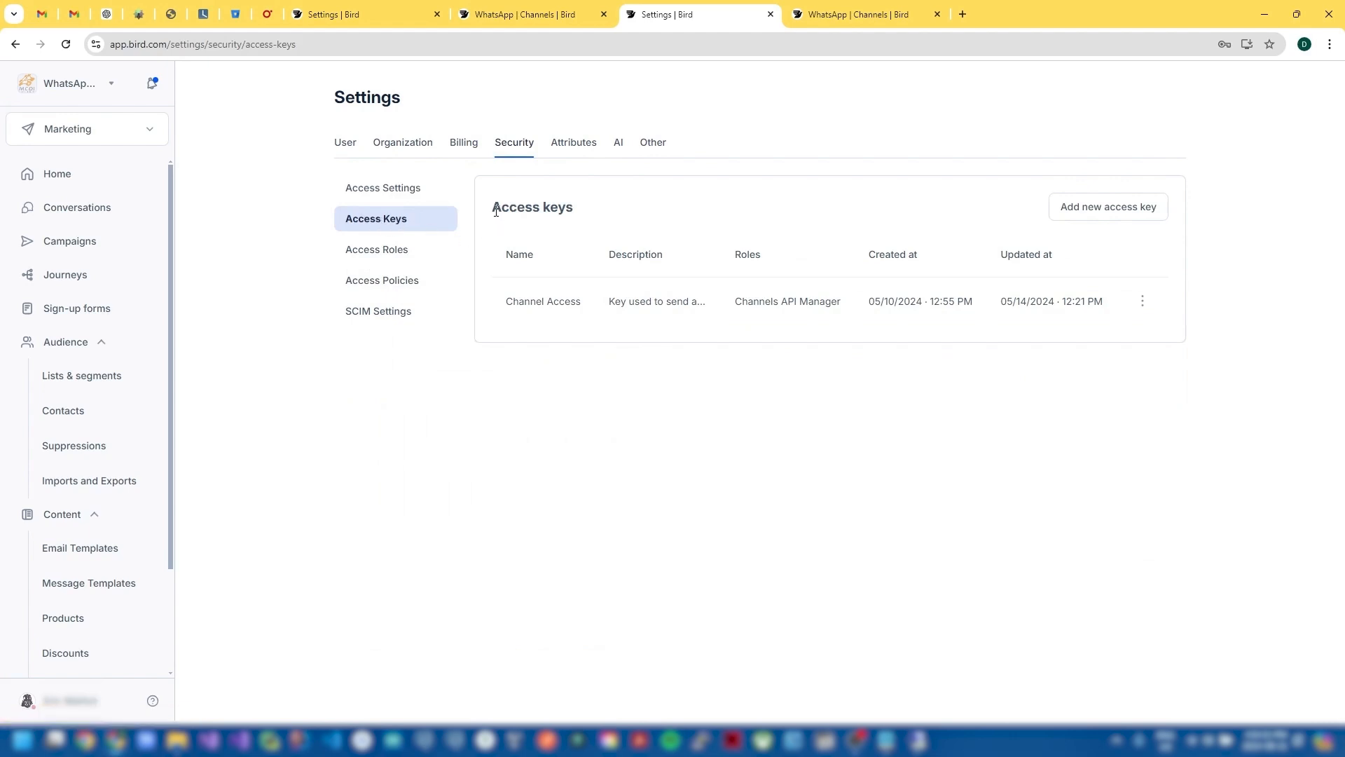
{"action": "left_click_drag", "start_coordinate": [492, 206], "coordinate": [597, 215]}
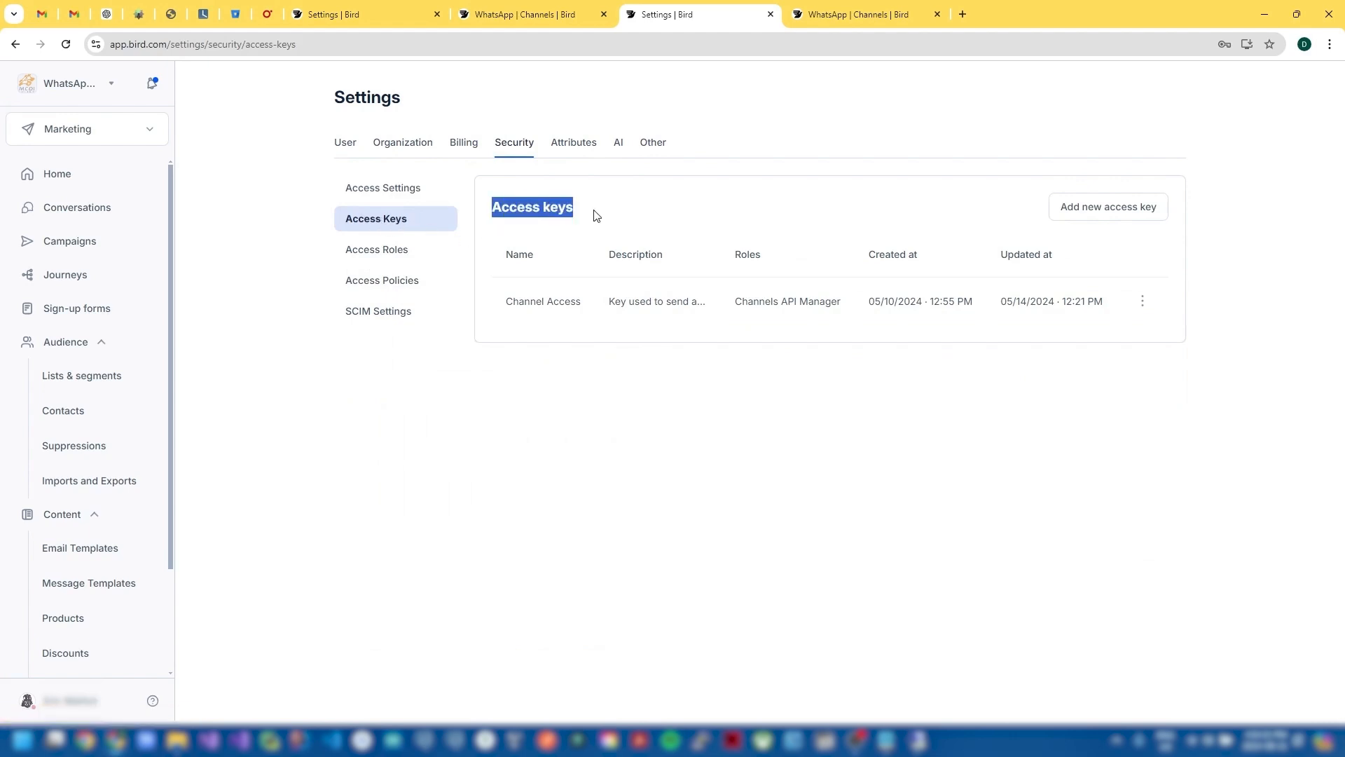
{"action": "left_click", "coordinate": [506, 213]}
{"action": "left_click_drag", "start_coordinate": [495, 207], "coordinate": [587, 215]}
{"action": "left_click", "coordinate": [918, 226]}
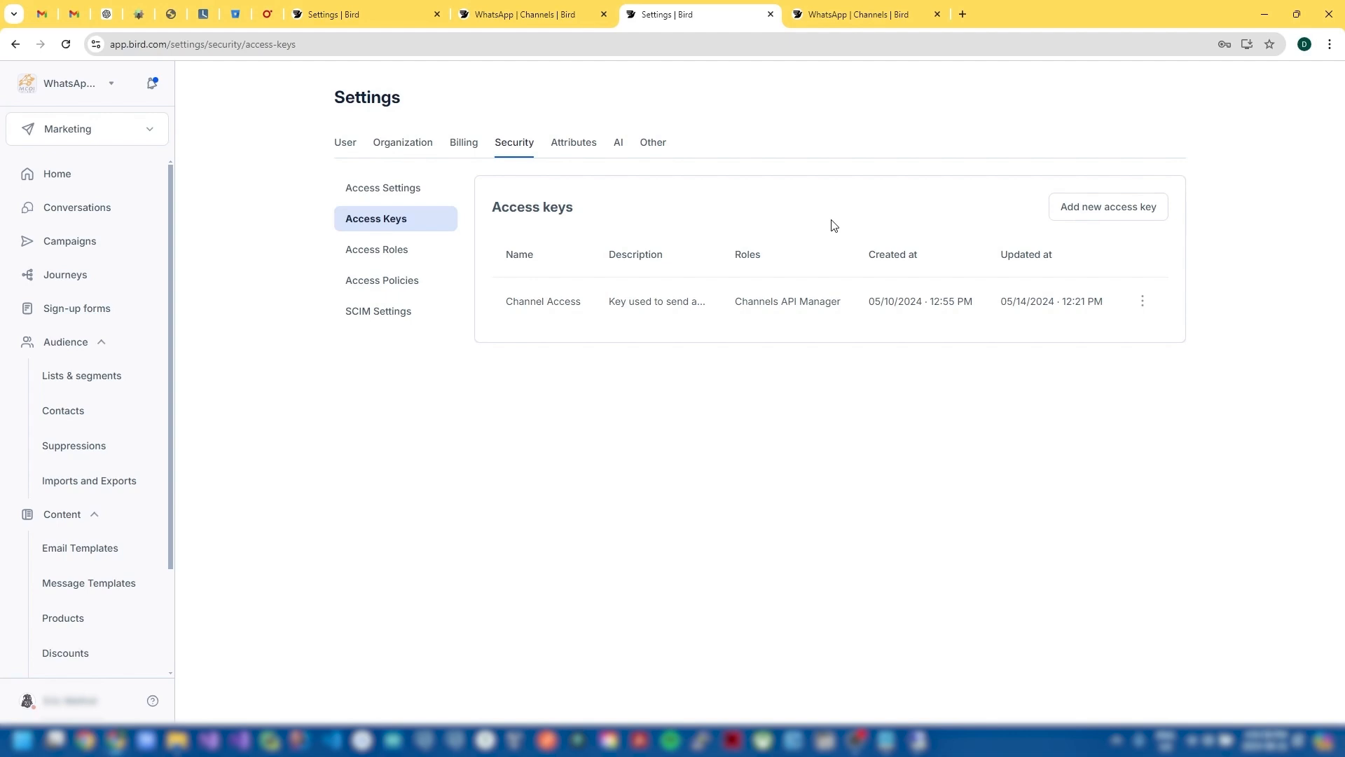
Submit a new 'Channels API Full Access' key with matching description and Channels API Manager role.
{"action": "left_click", "coordinate": [1139, 214]}
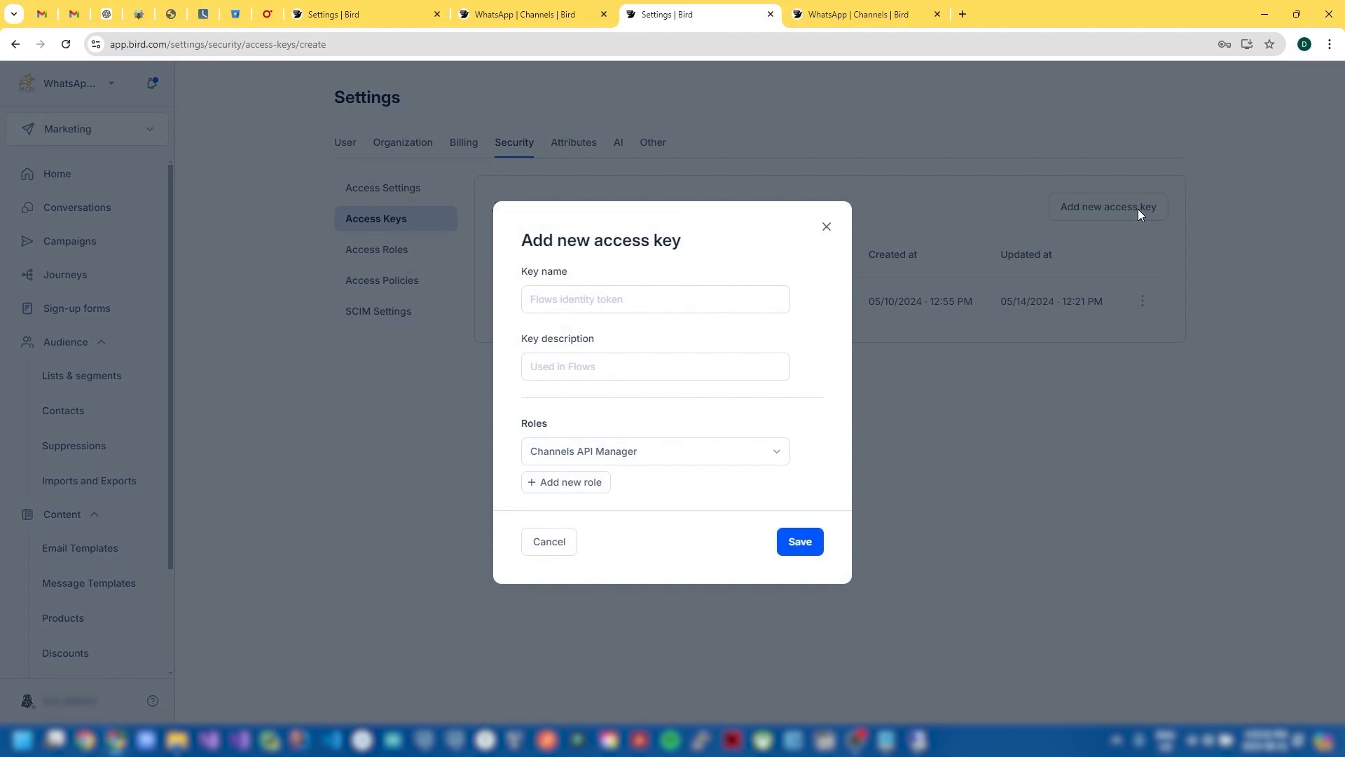
{"action": "left_click", "coordinate": [563, 307]}
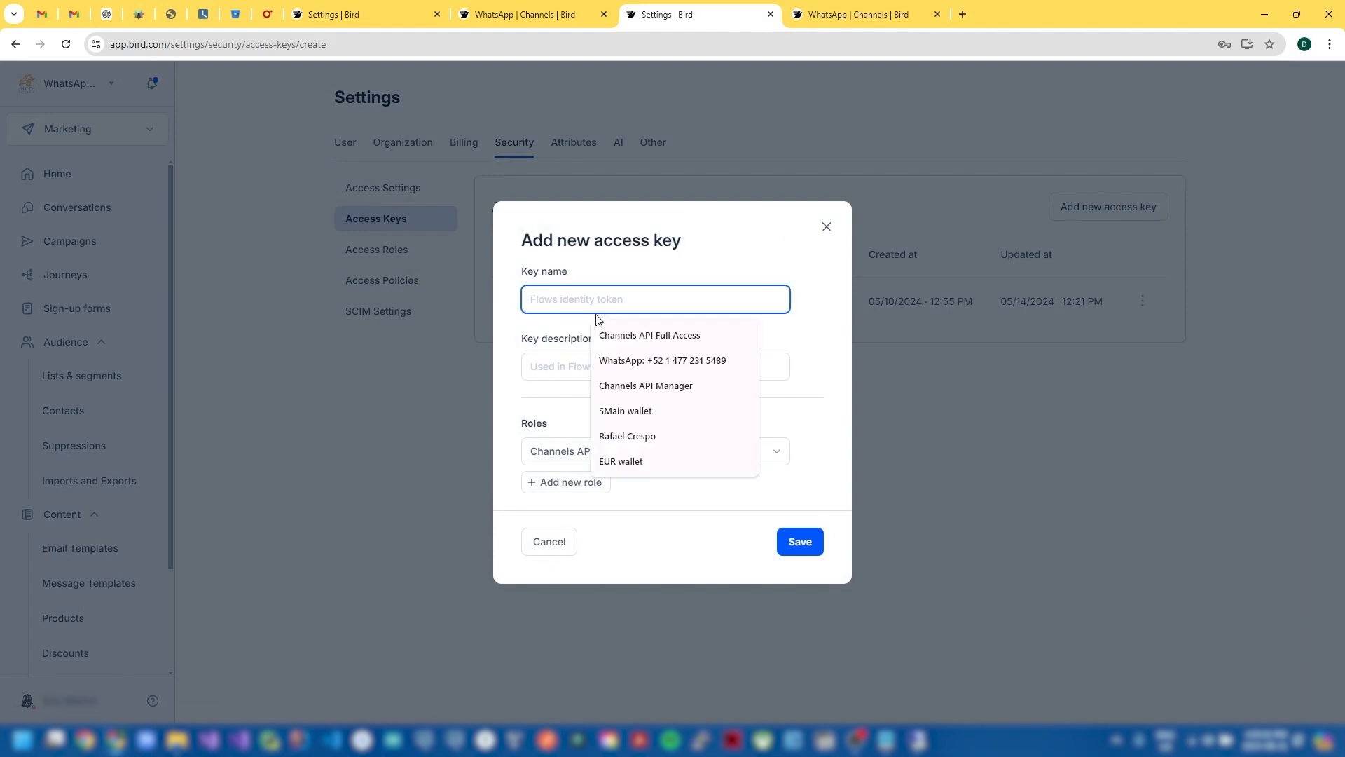
{"action": "left_click", "coordinate": [631, 335]}
{"action": "left_click", "coordinate": [592, 367]}
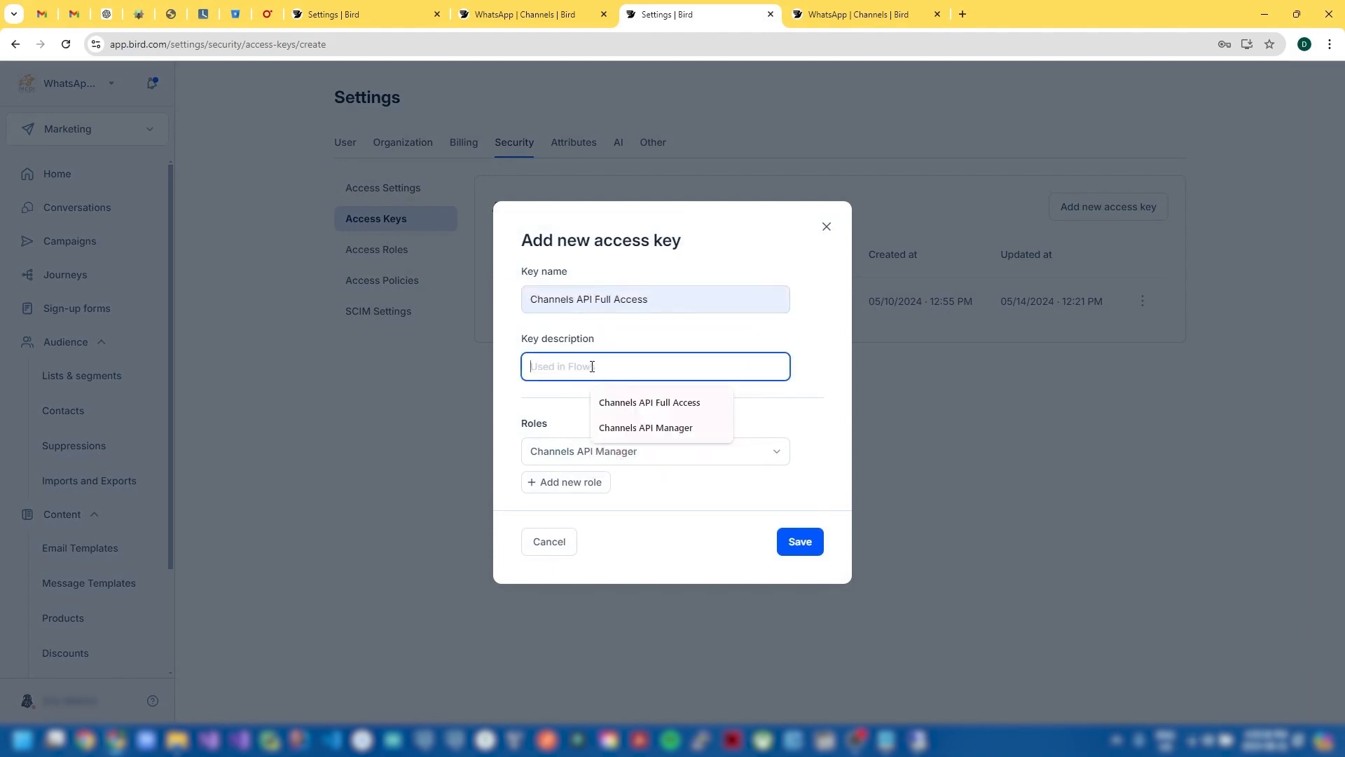
{"action": "left_click", "coordinate": [628, 404]}
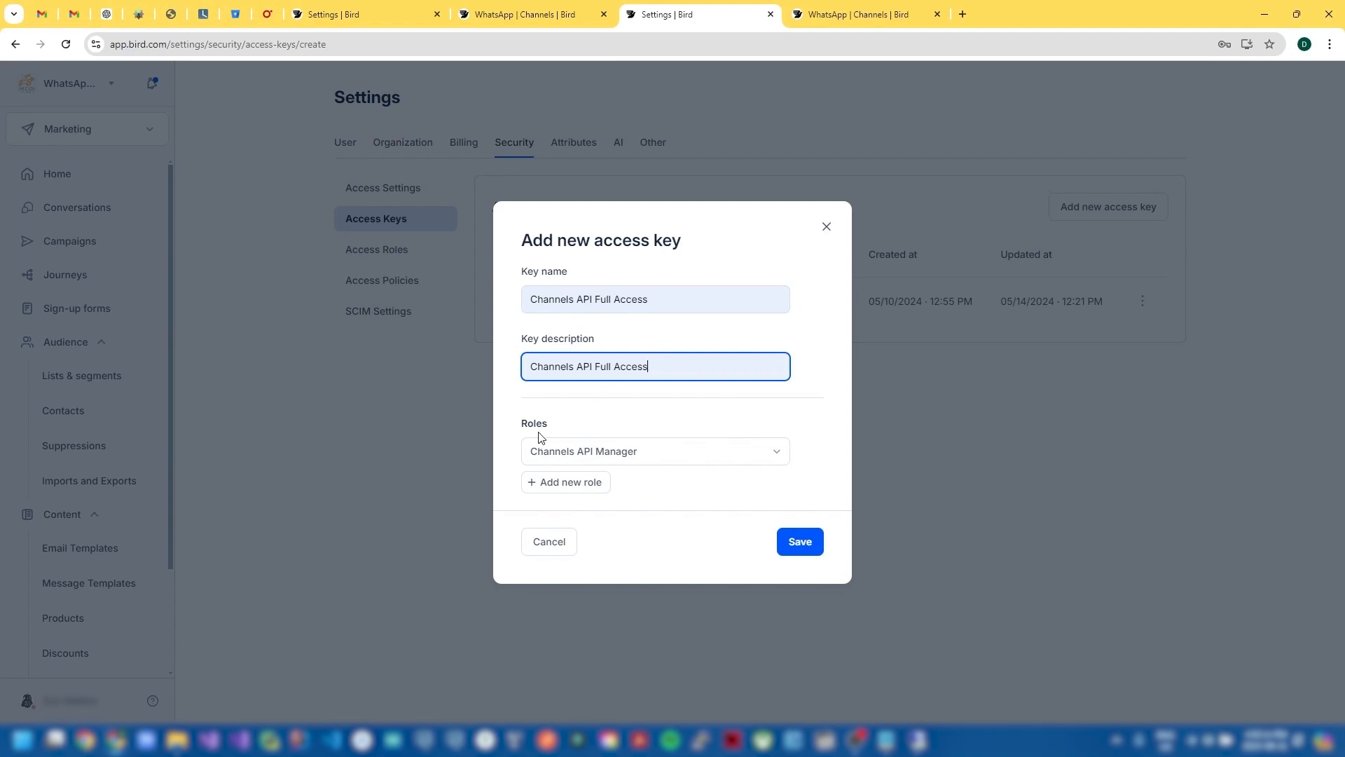
{"action": "left_click", "coordinate": [709, 457]}
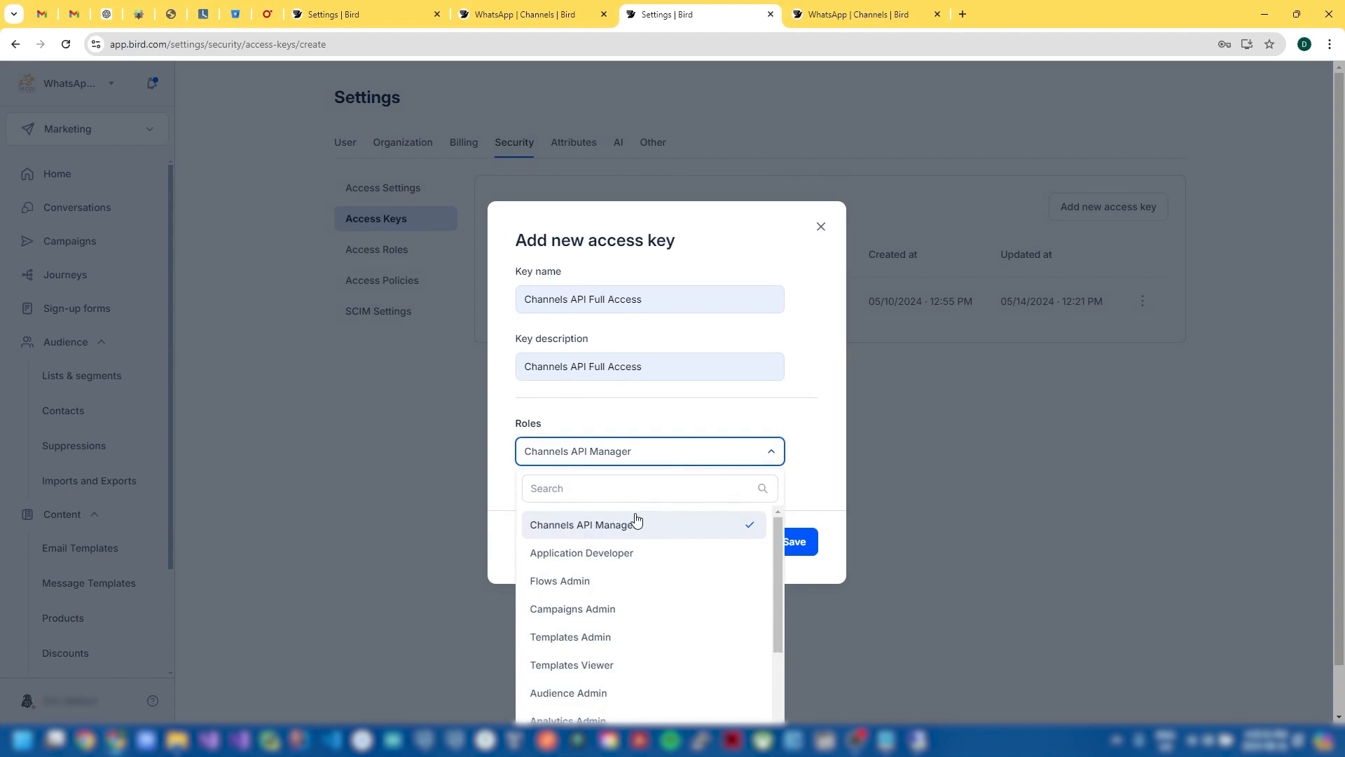
{"action": "left_click", "coordinate": [823, 475]}
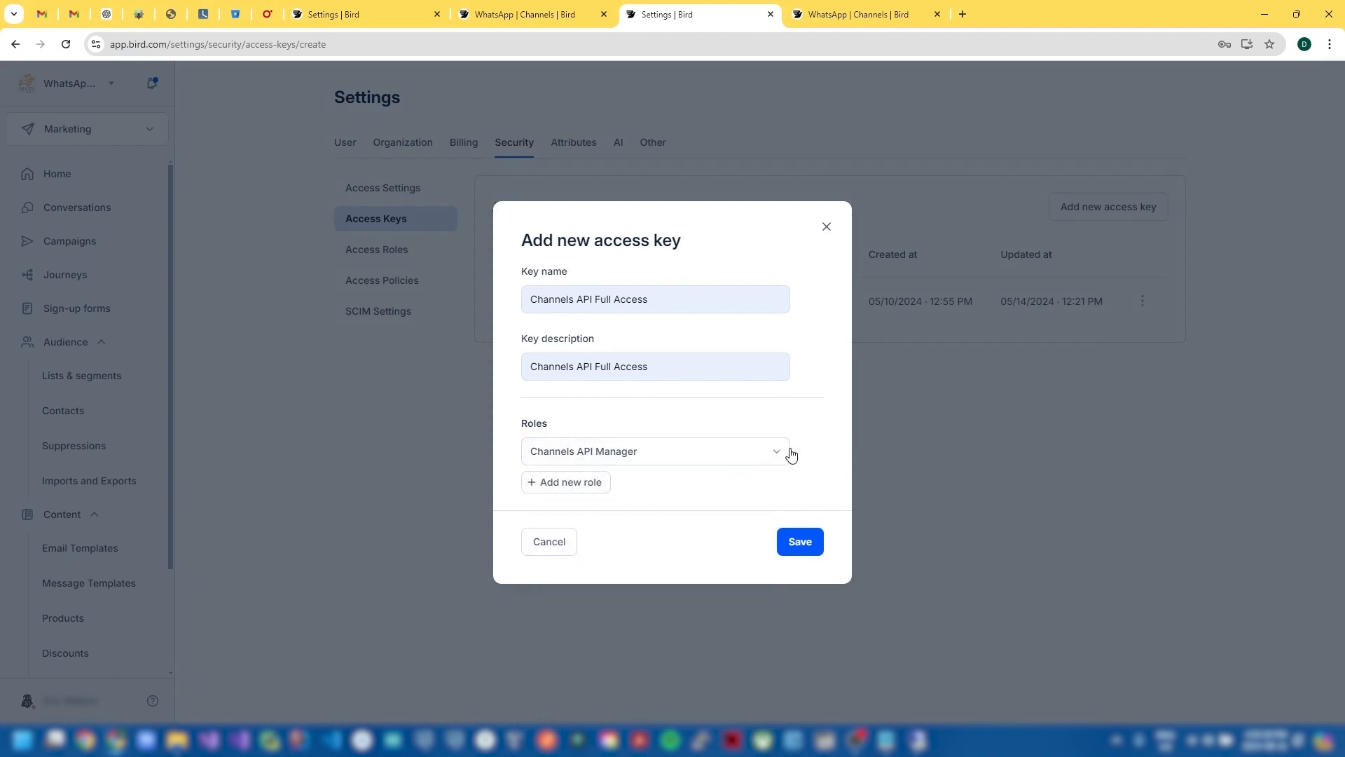
{"action": "left_click", "coordinate": [810, 549]}
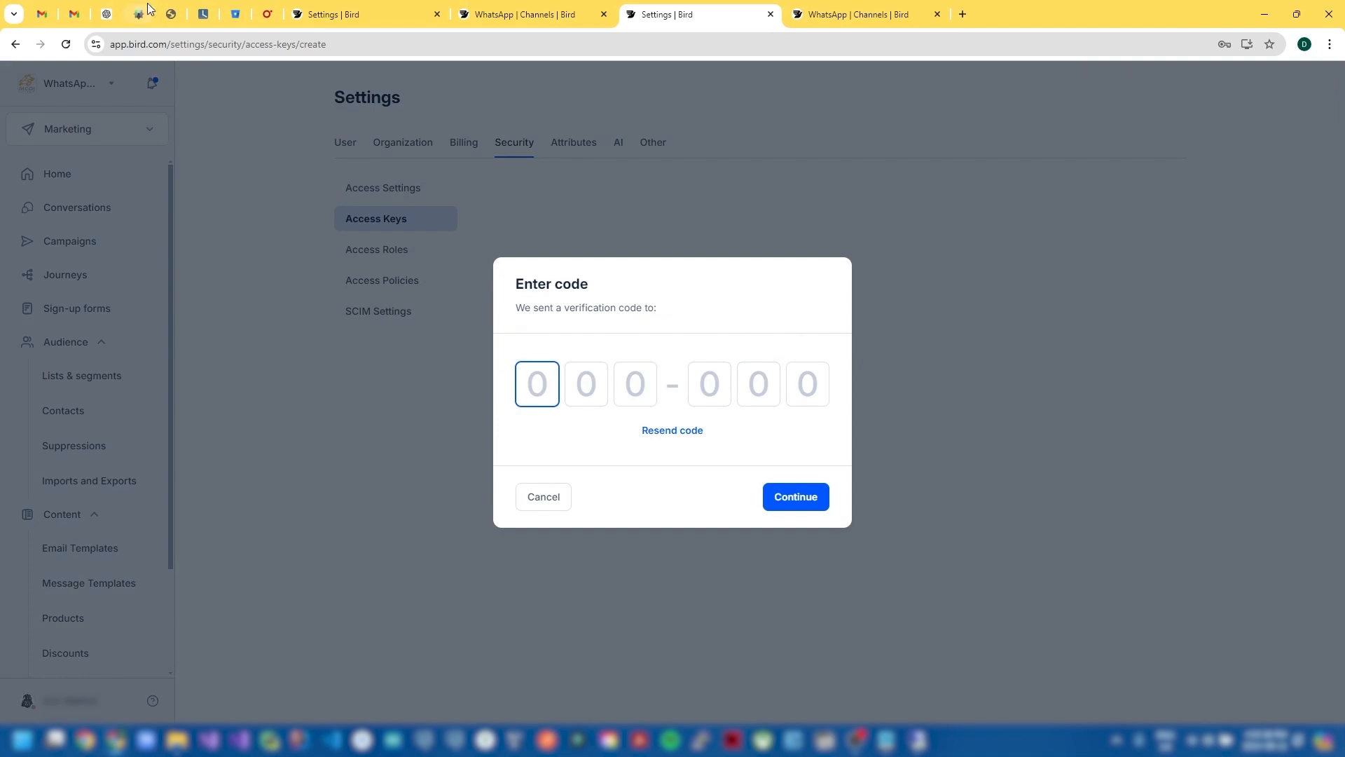
Refresh the Gmail inbox and open the newest Bird verification code email.
{"action": "left_click", "coordinate": [50, 7]}
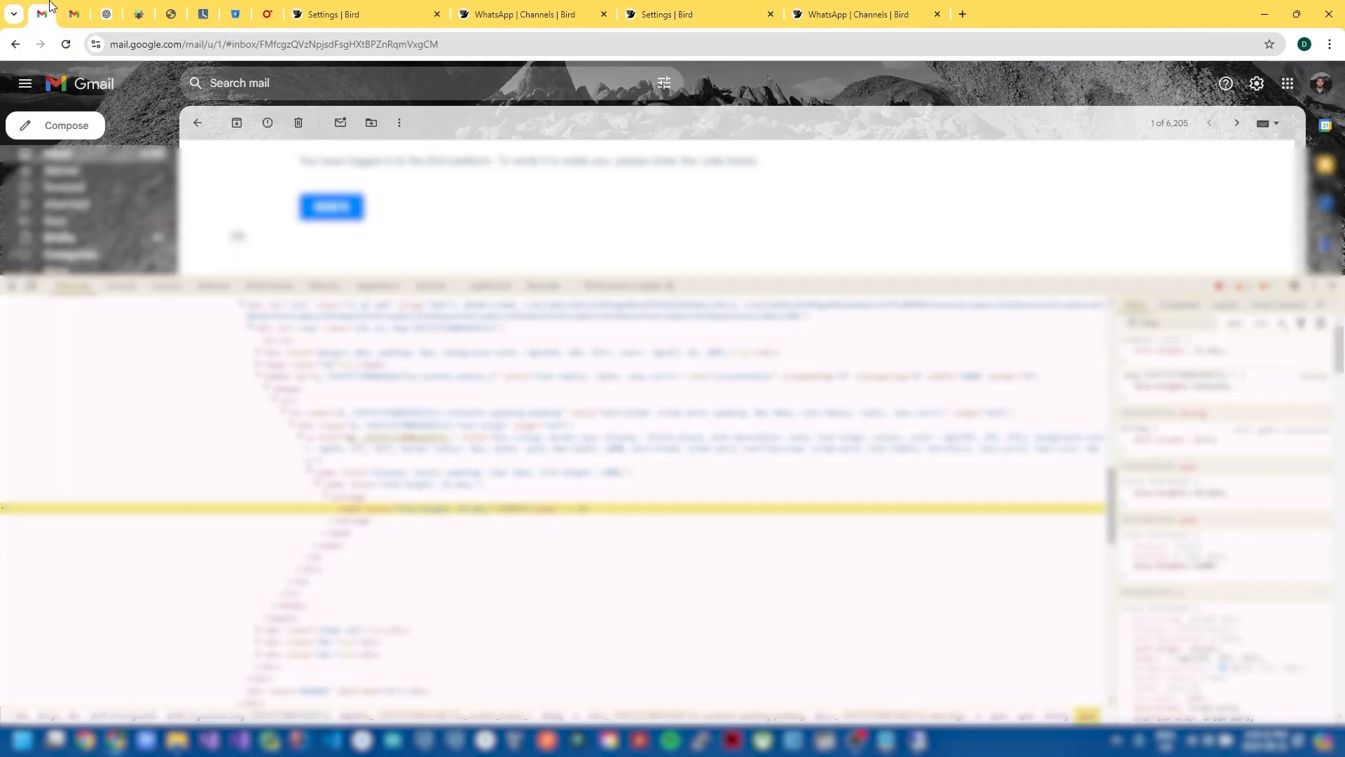
{"action": "left_click", "coordinate": [62, 156]}
{"action": "key", "text": "F12"}
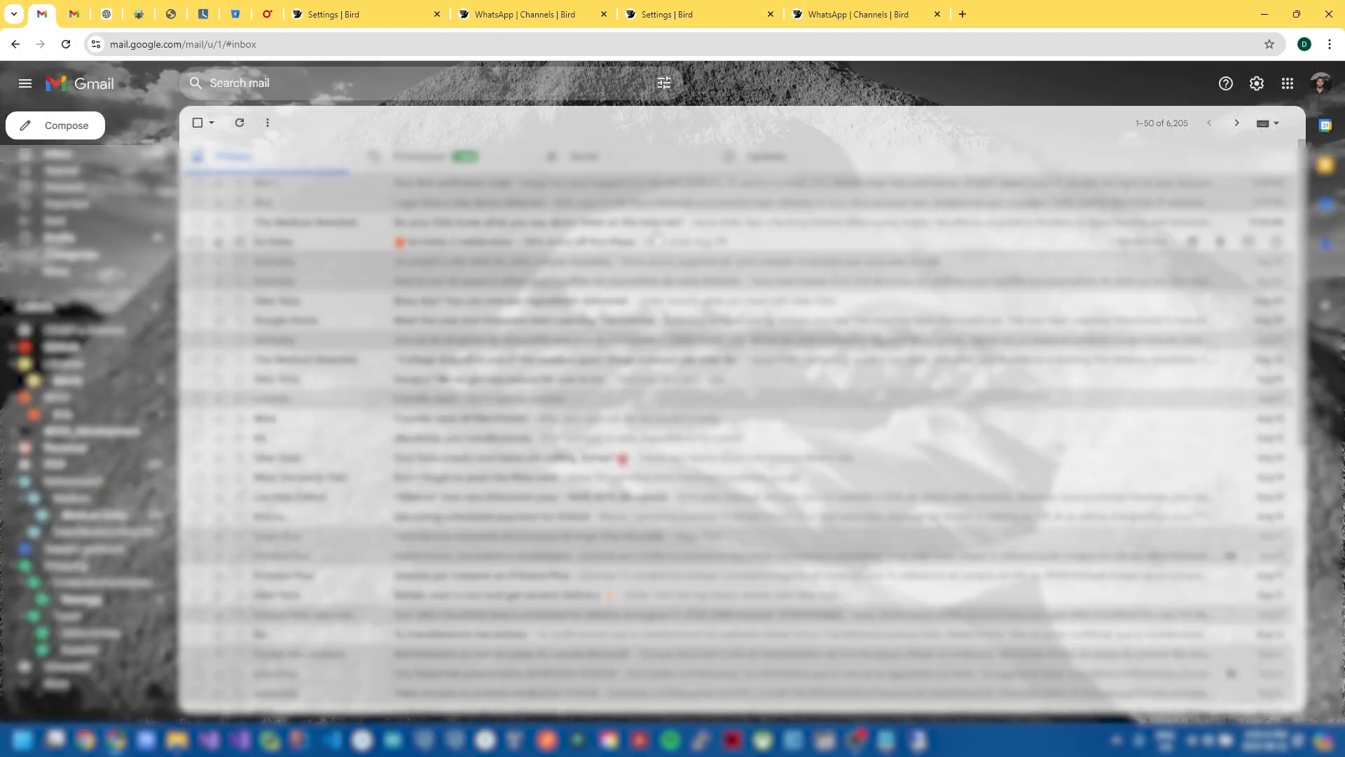
{"action": "left_click", "coordinate": [265, 122]}
{"action": "left_click", "coordinate": [241, 123]}
{"action": "left_click", "coordinate": [240, 123]}
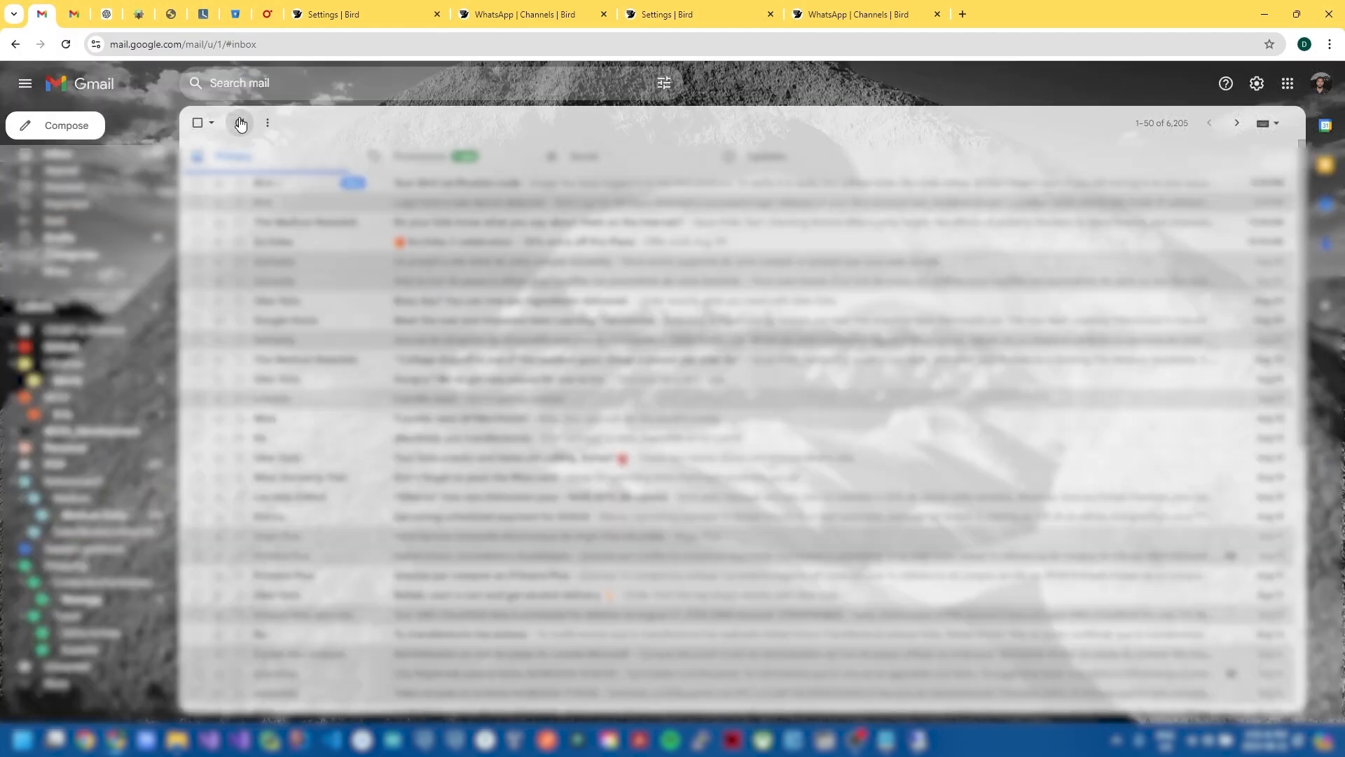
{"action": "left_click", "coordinate": [469, 187]}
{"action": "scroll", "coordinate": [628, 499], "scroll_direction": "down", "scroll_amount": 1}
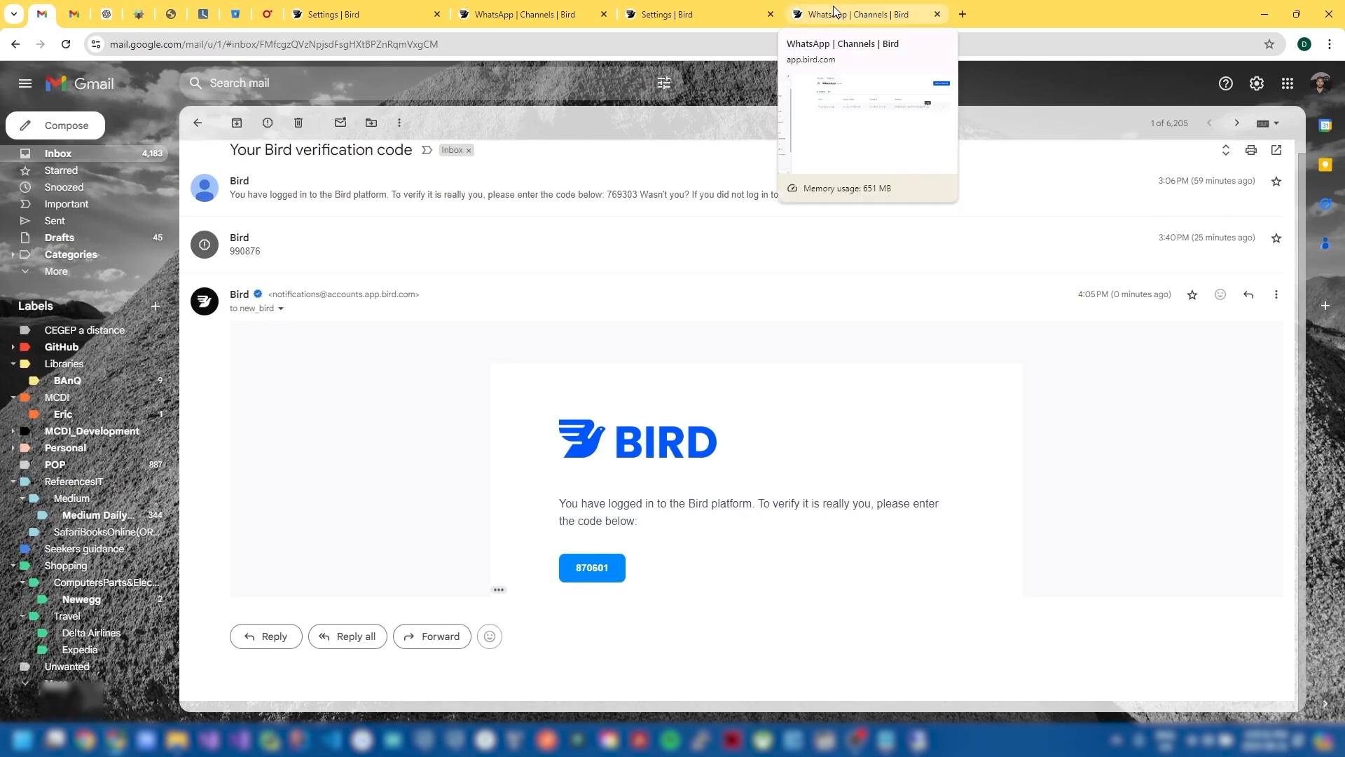
Start entering the verification code in Bird's Enter code dialog, rechecking the email and fixing mistyped digits.
{"action": "left_click", "coordinate": [735, 13]}
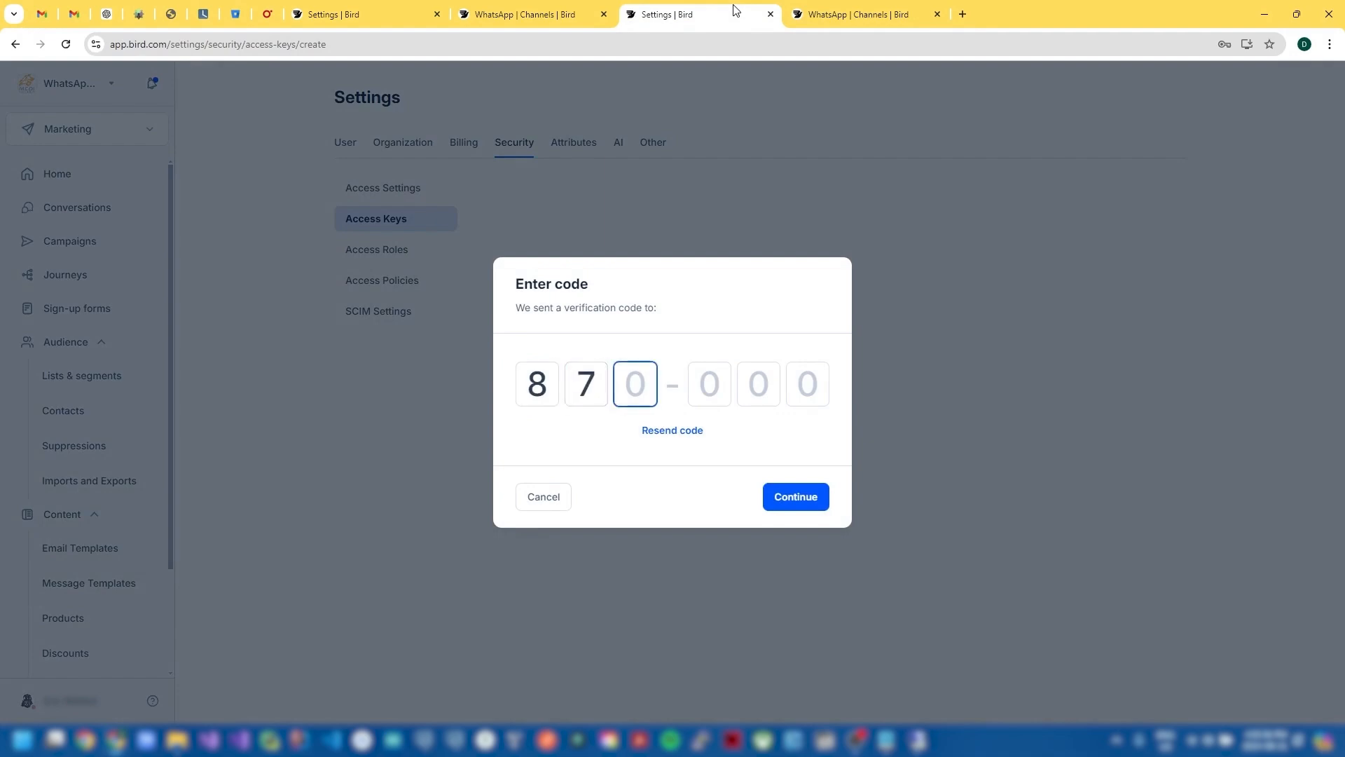
{"action": "left_click", "coordinate": [40, 9]}
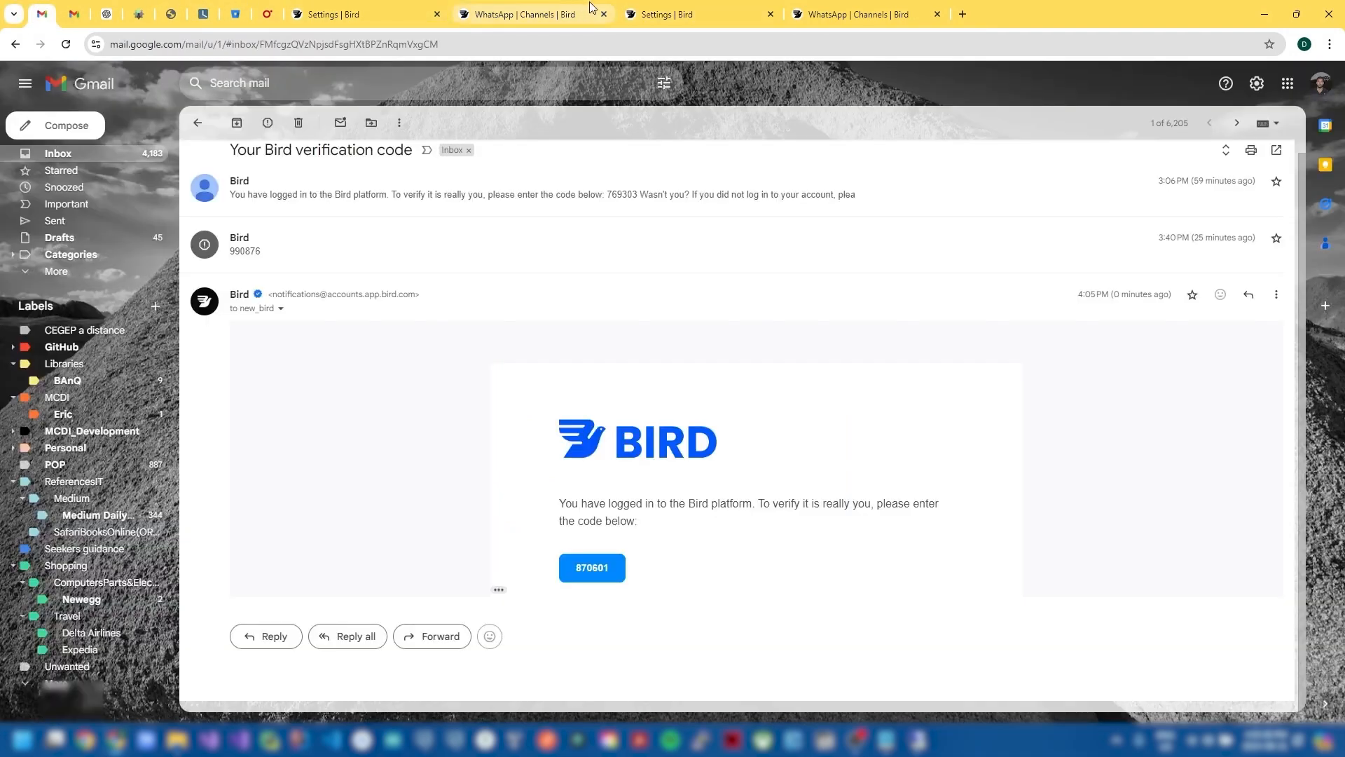
{"action": "left_click", "coordinate": [718, 9]}
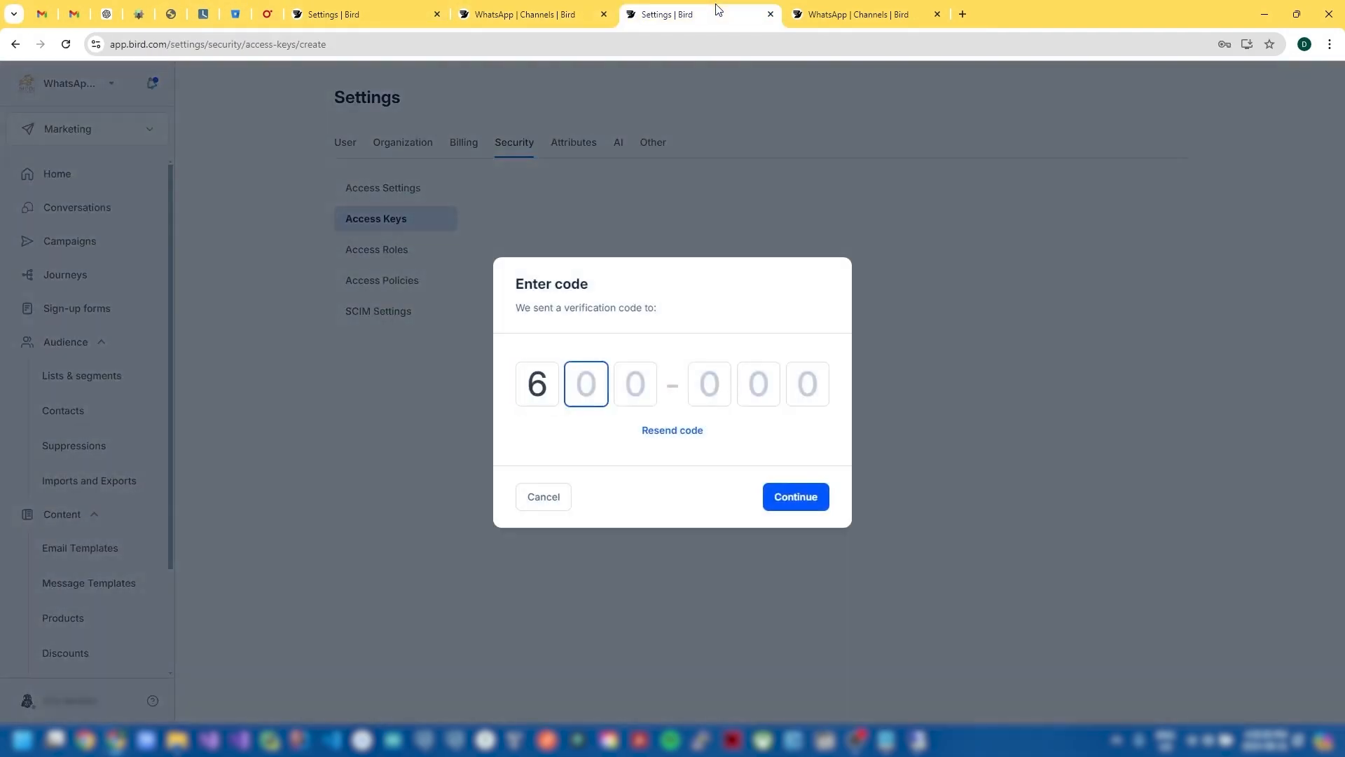
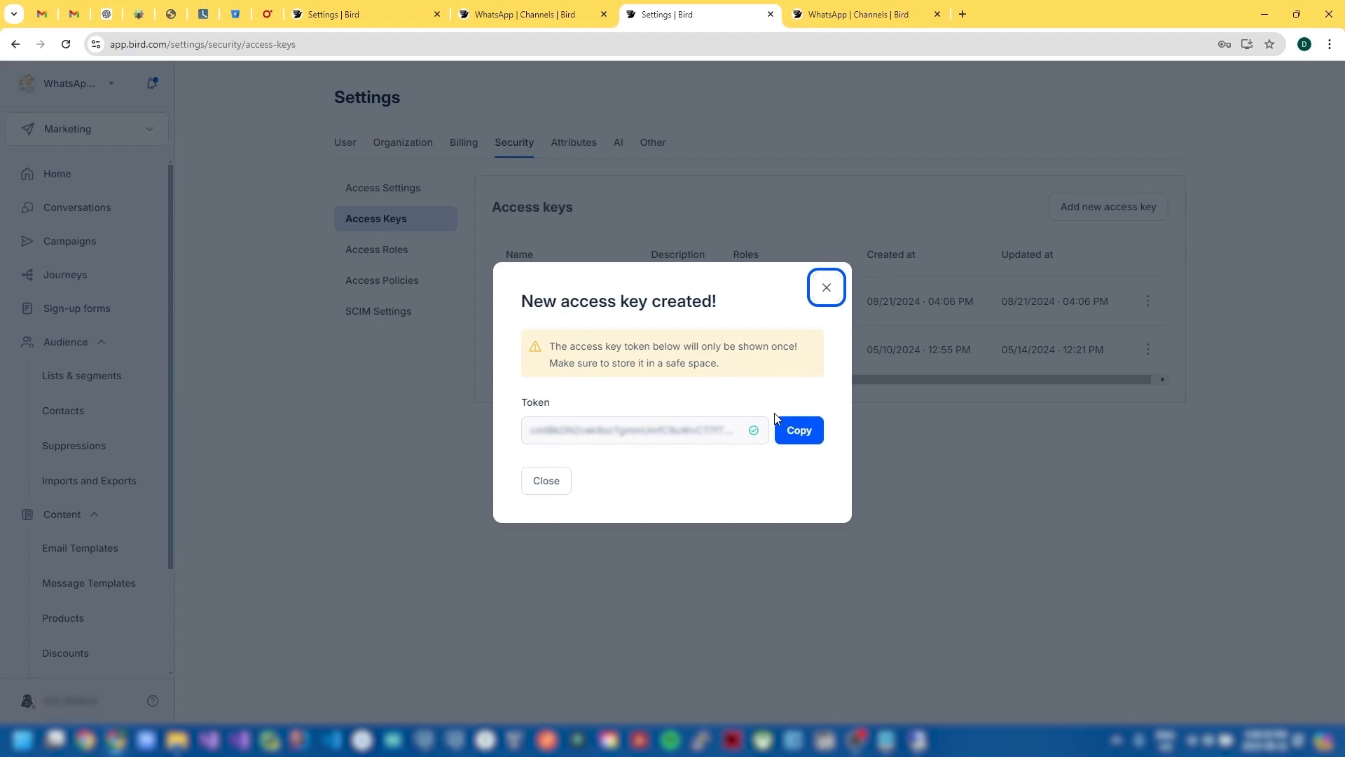
Enter the 6-digit verification code, copy the new access key token, and return to Securithor.
{"action": "left_click", "coordinate": [790, 433]}
{"action": "left_click", "coordinate": [825, 290]}
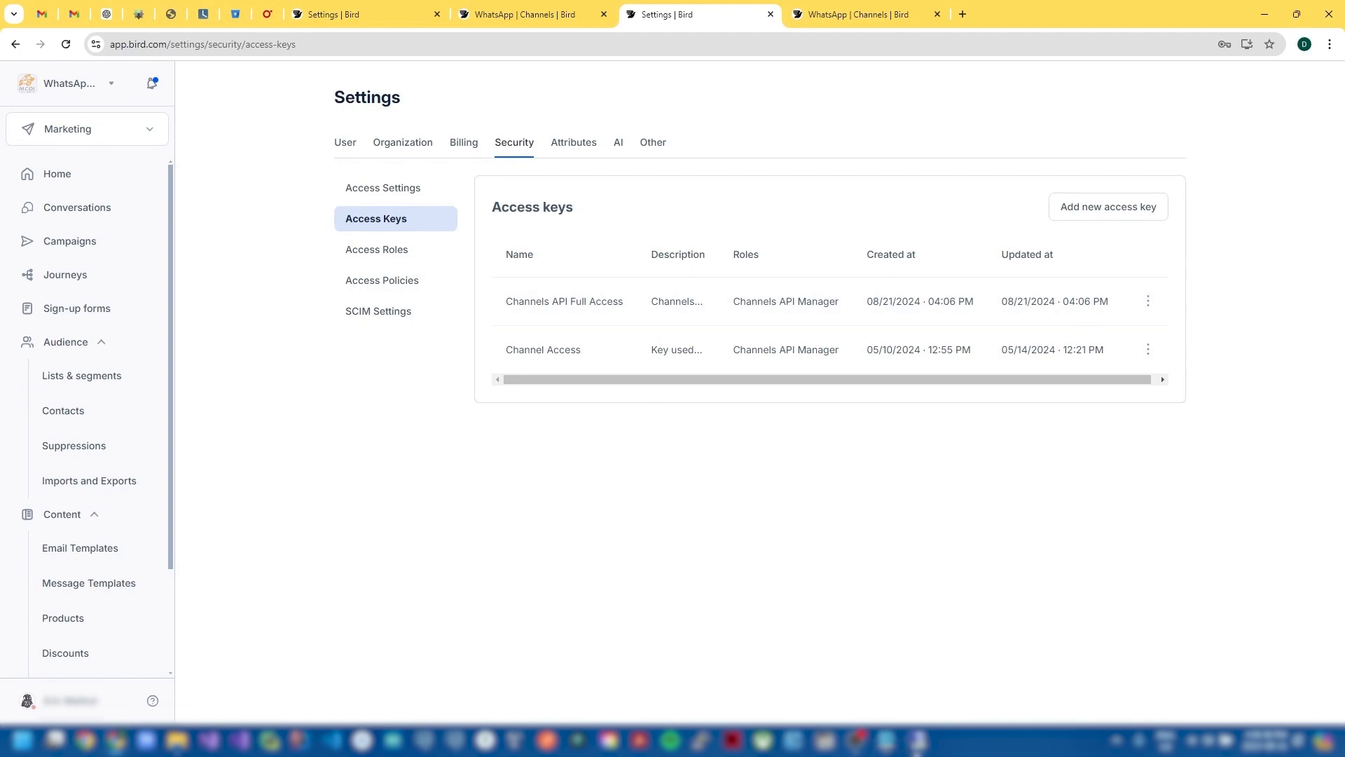
{"action": "left_click", "coordinate": [918, 741]}
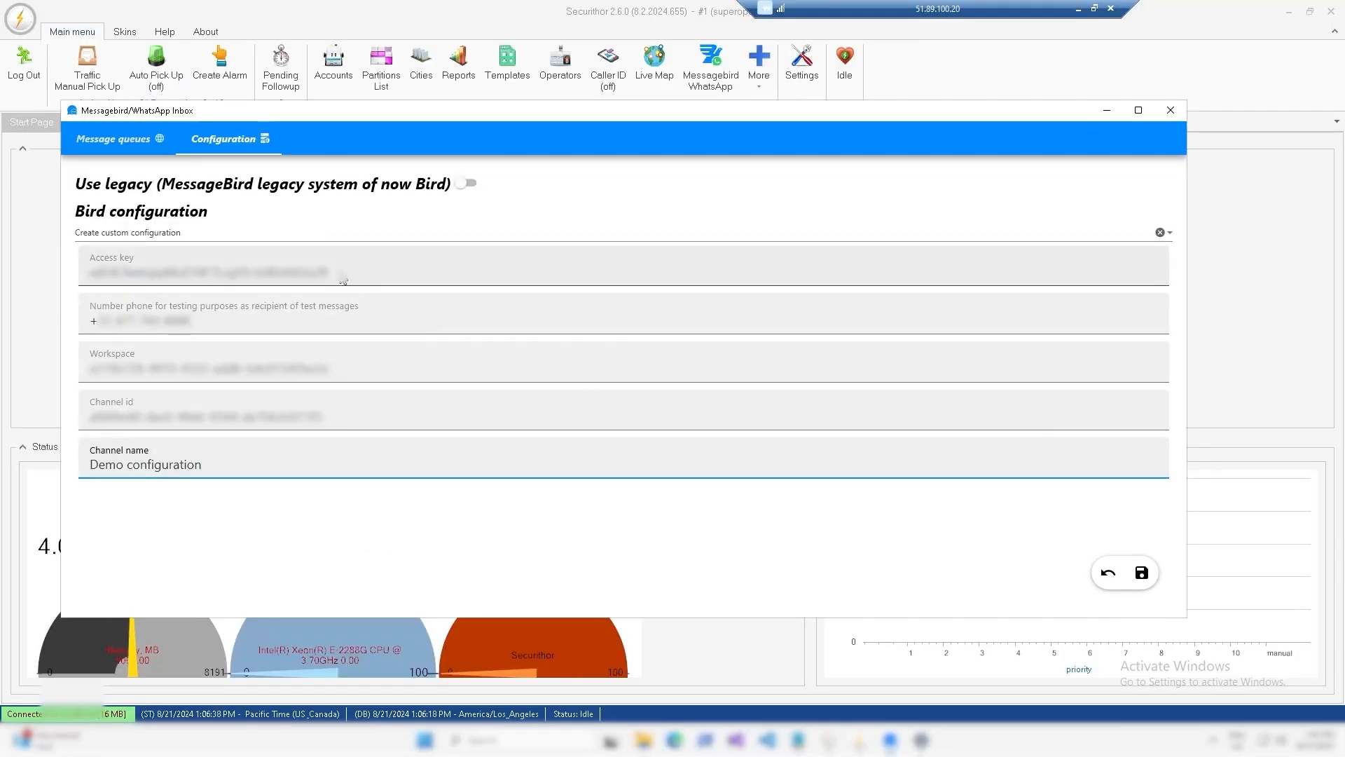
Put the new token into Securithor's Access key field and minimize the remote session.
{"action": "left_click", "coordinate": [342, 275]}
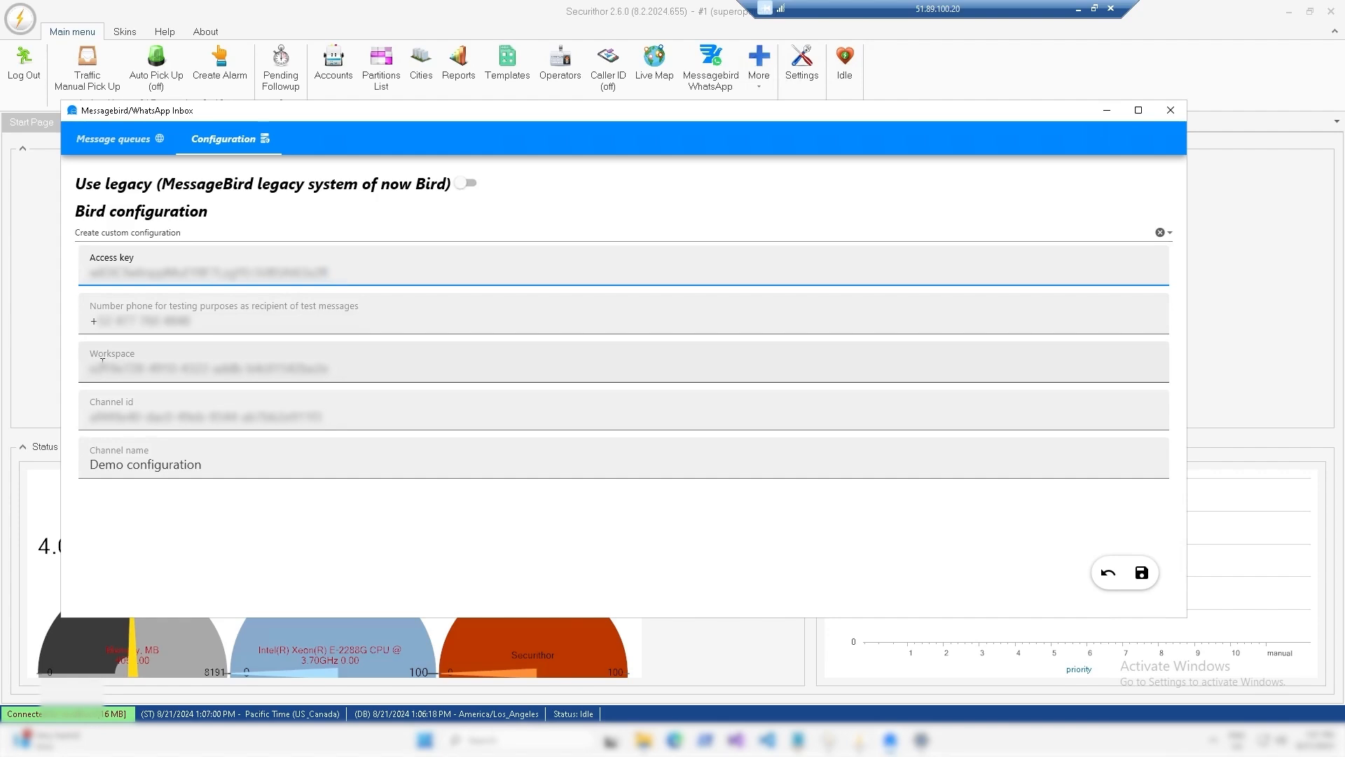
{"action": "left_click", "coordinate": [1080, 7]}
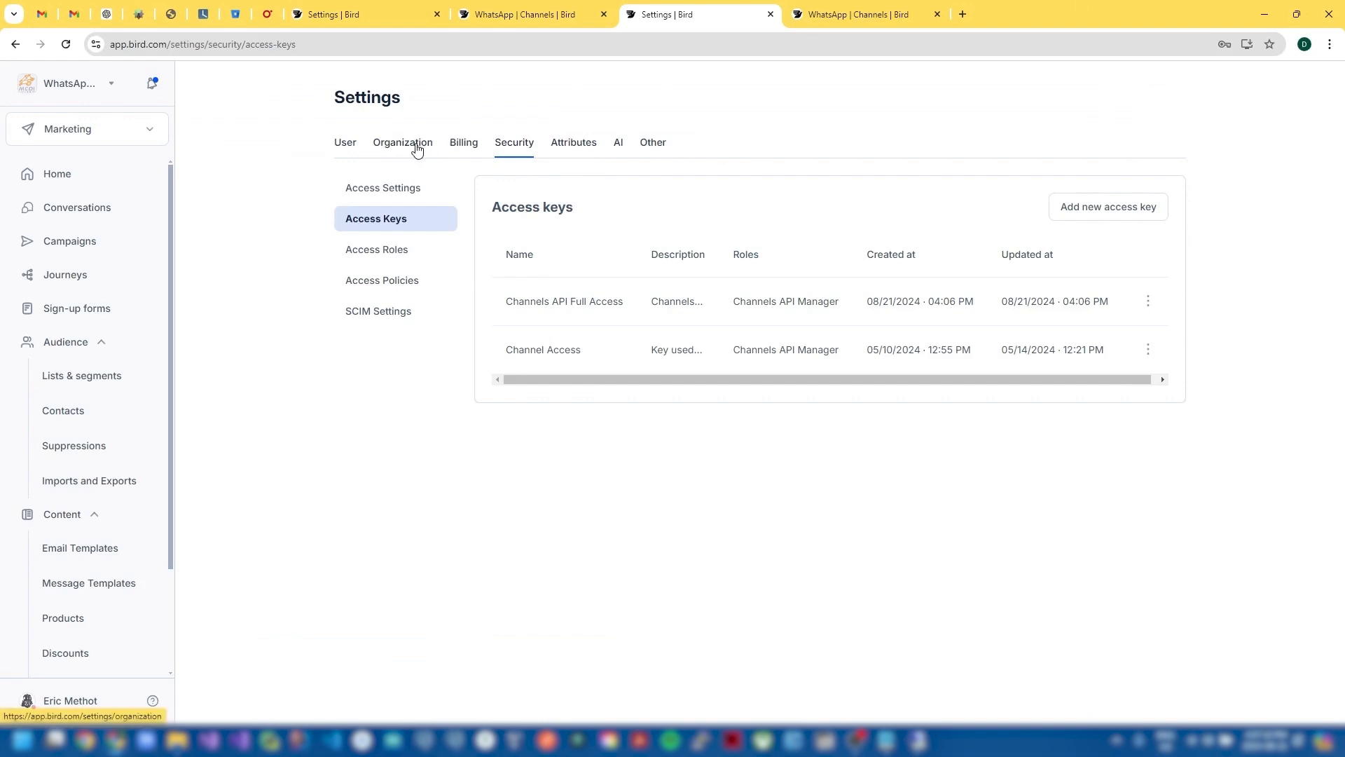
Select the WhatsApp API Workspace ID under Organization > Workspaces, then return to Securithor.
{"action": "left_click", "coordinate": [392, 144]}
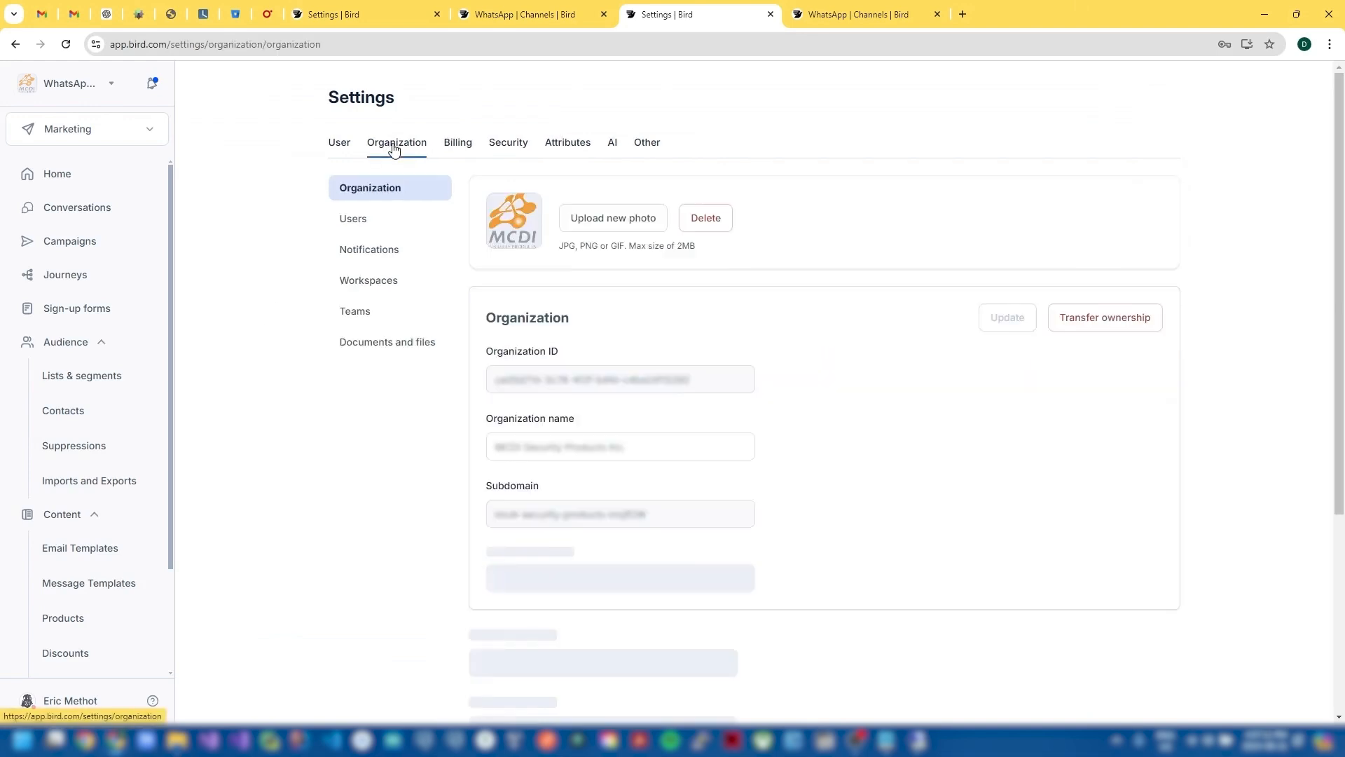
{"action": "left_click", "coordinate": [372, 289]}
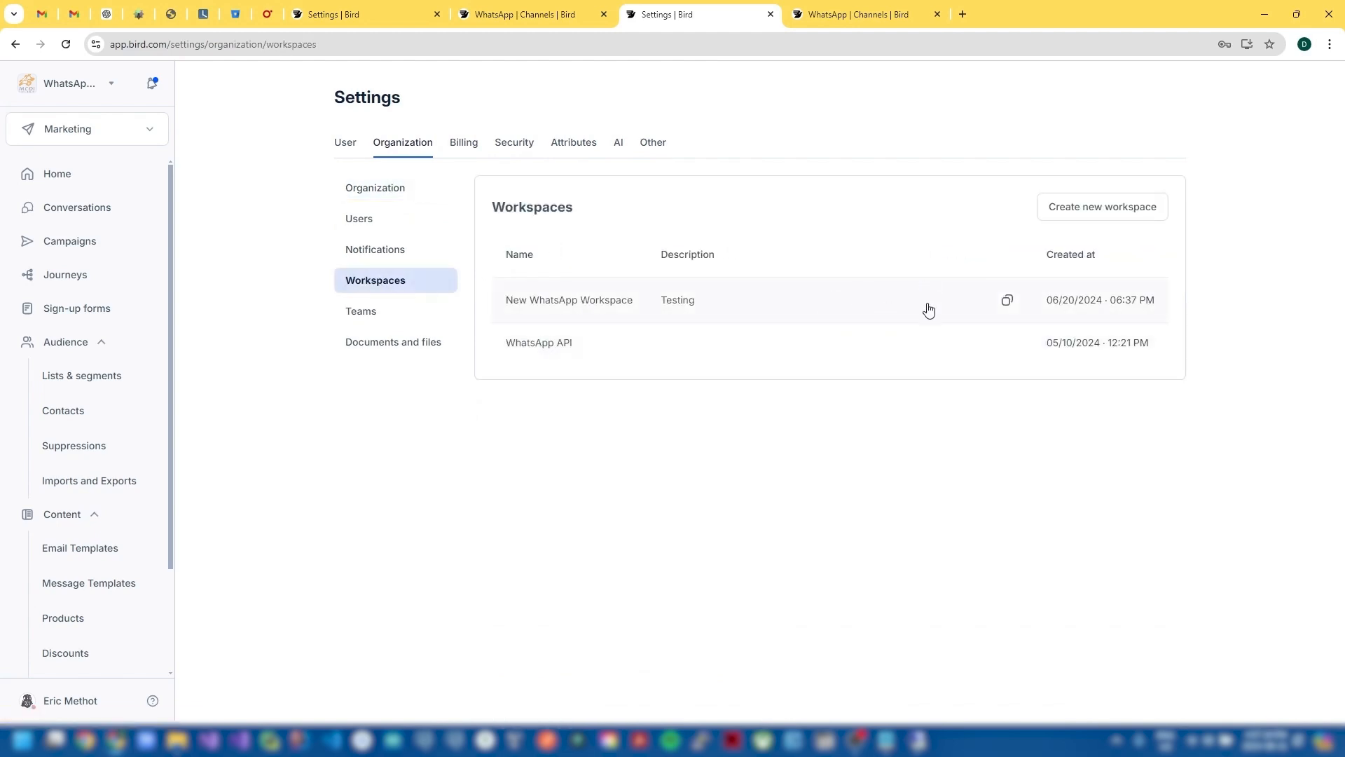
{"action": "left_click", "coordinate": [793, 342]}
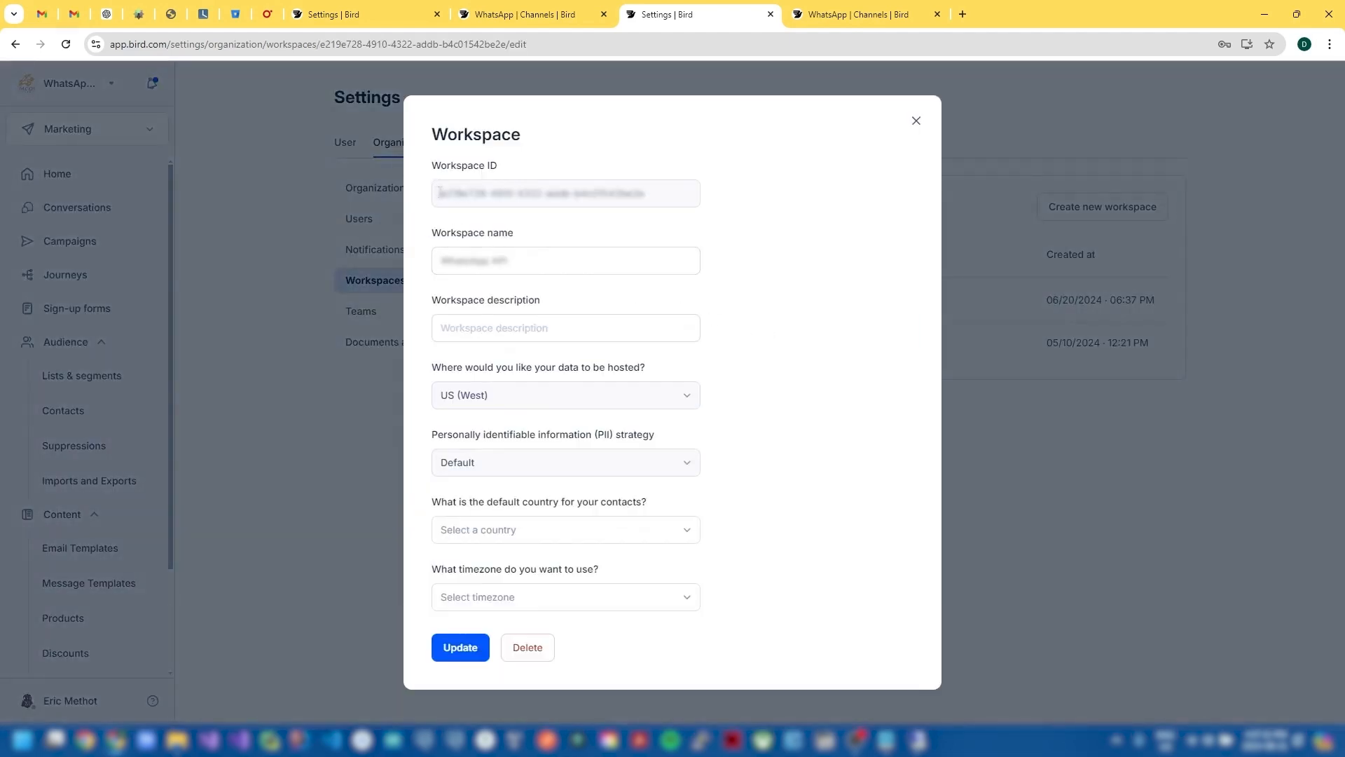
{"action": "left_click_drag", "start_coordinate": [440, 191], "coordinate": [648, 179]}
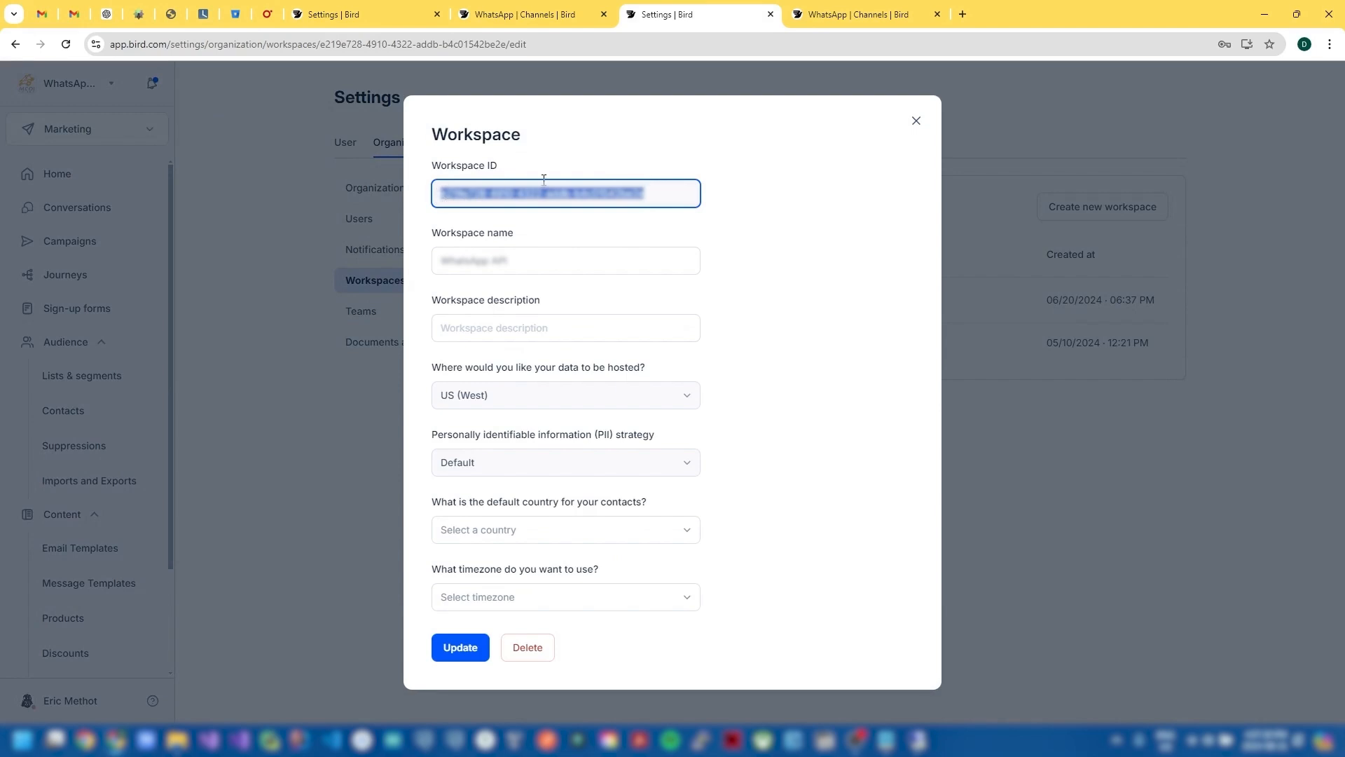
{"action": "left_click", "coordinate": [673, 189]}
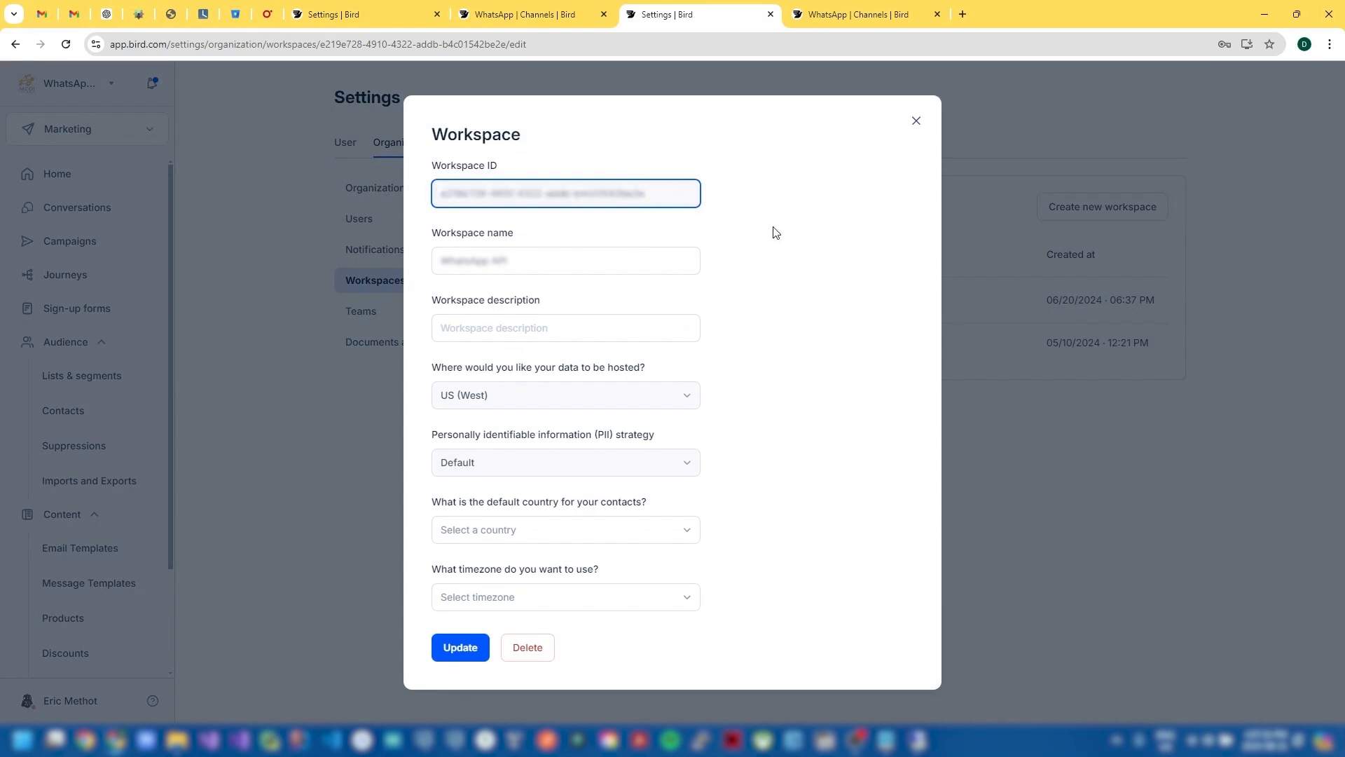
{"action": "left_click", "coordinate": [916, 120]}
{"action": "left_click", "coordinate": [920, 740]}
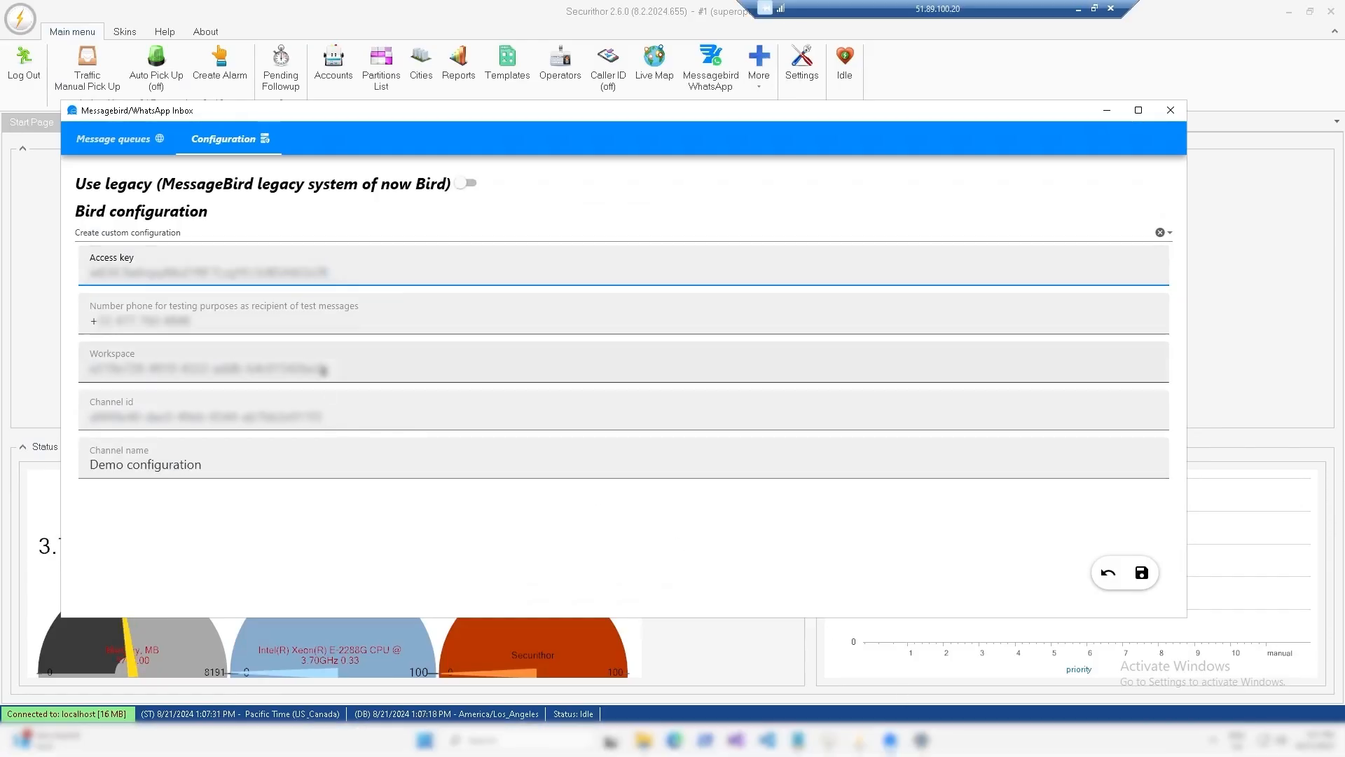
Paste the WhatsApp API workspace ID into the Workspace field, then minimise the remote session.
{"action": "left_click", "coordinate": [340, 379]}
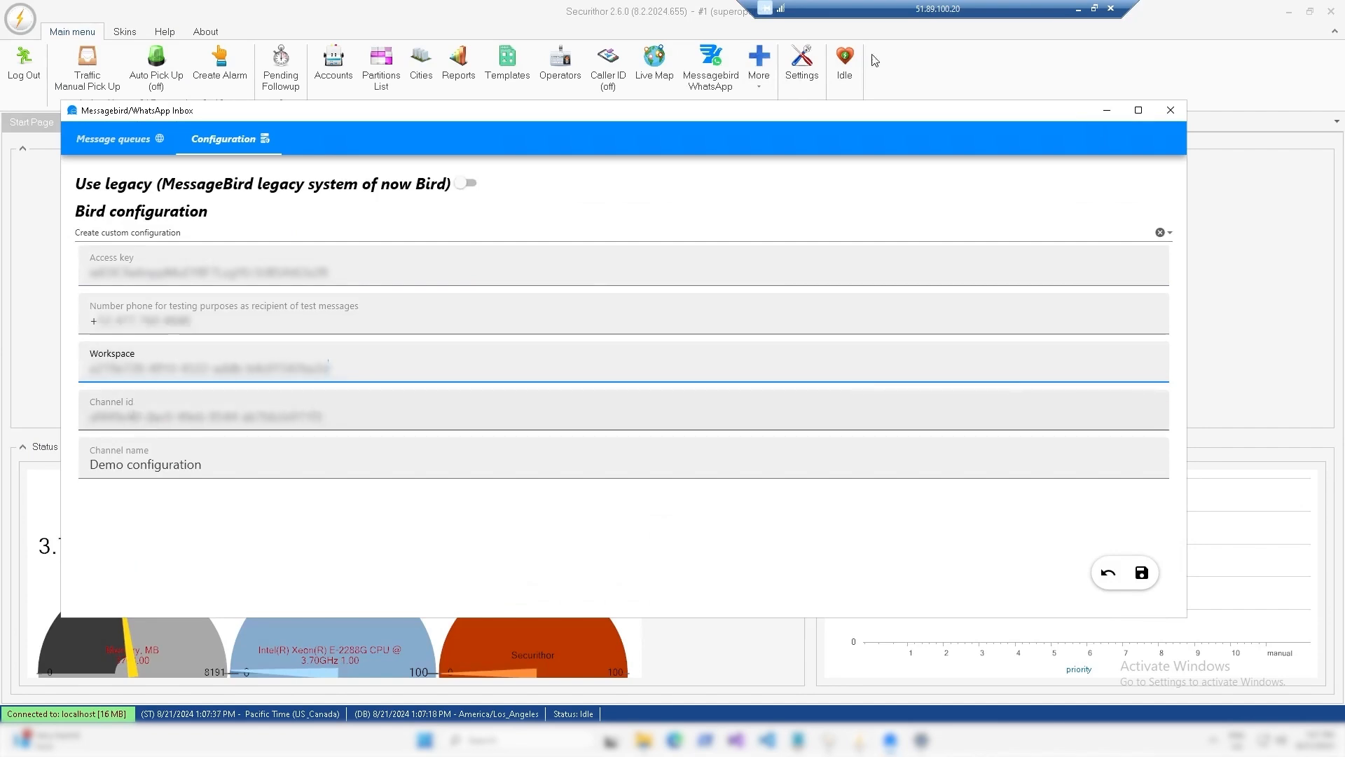
{"action": "left_click", "coordinate": [1078, 9]}
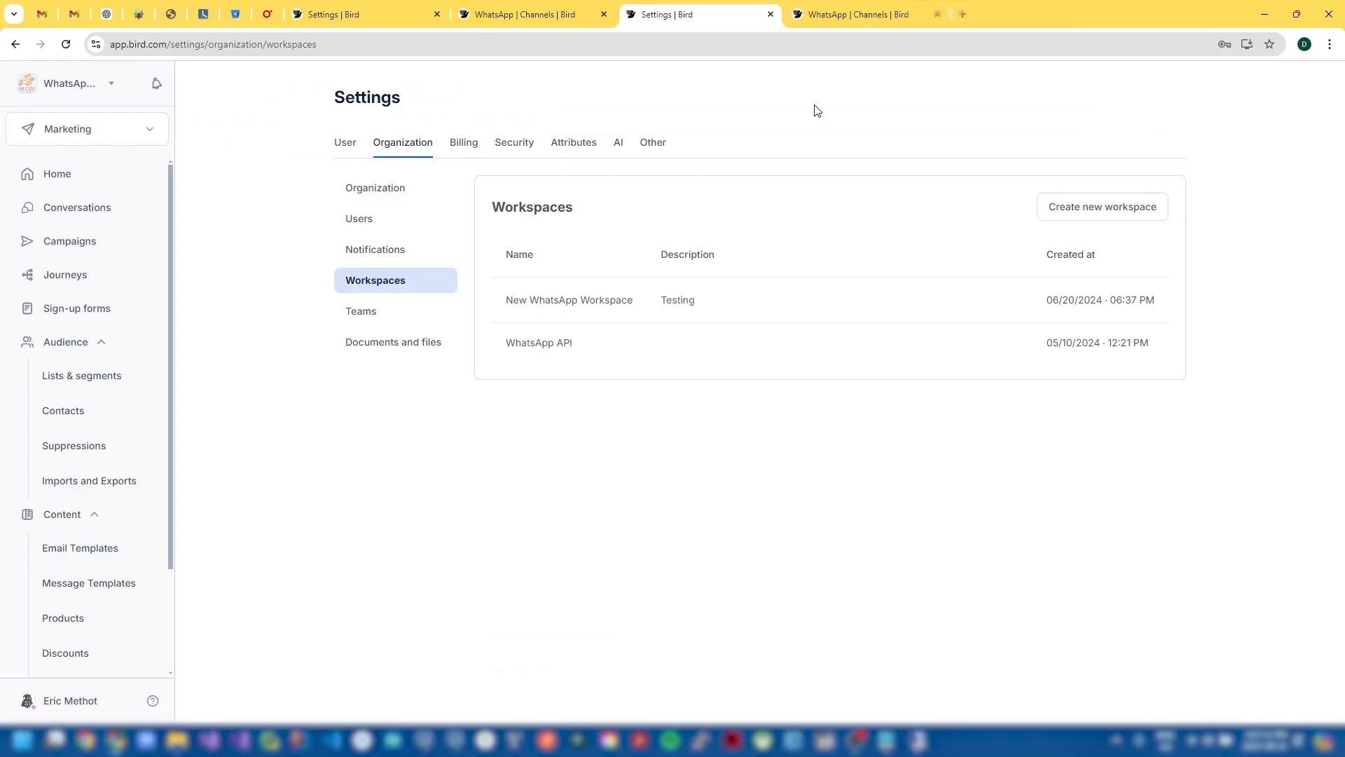
Copy the Channel ID of WhatsApp channel 'Tu central de alarmas' via Manage Channels, then return to Securithor.
{"action": "left_click", "coordinate": [66, 93]}
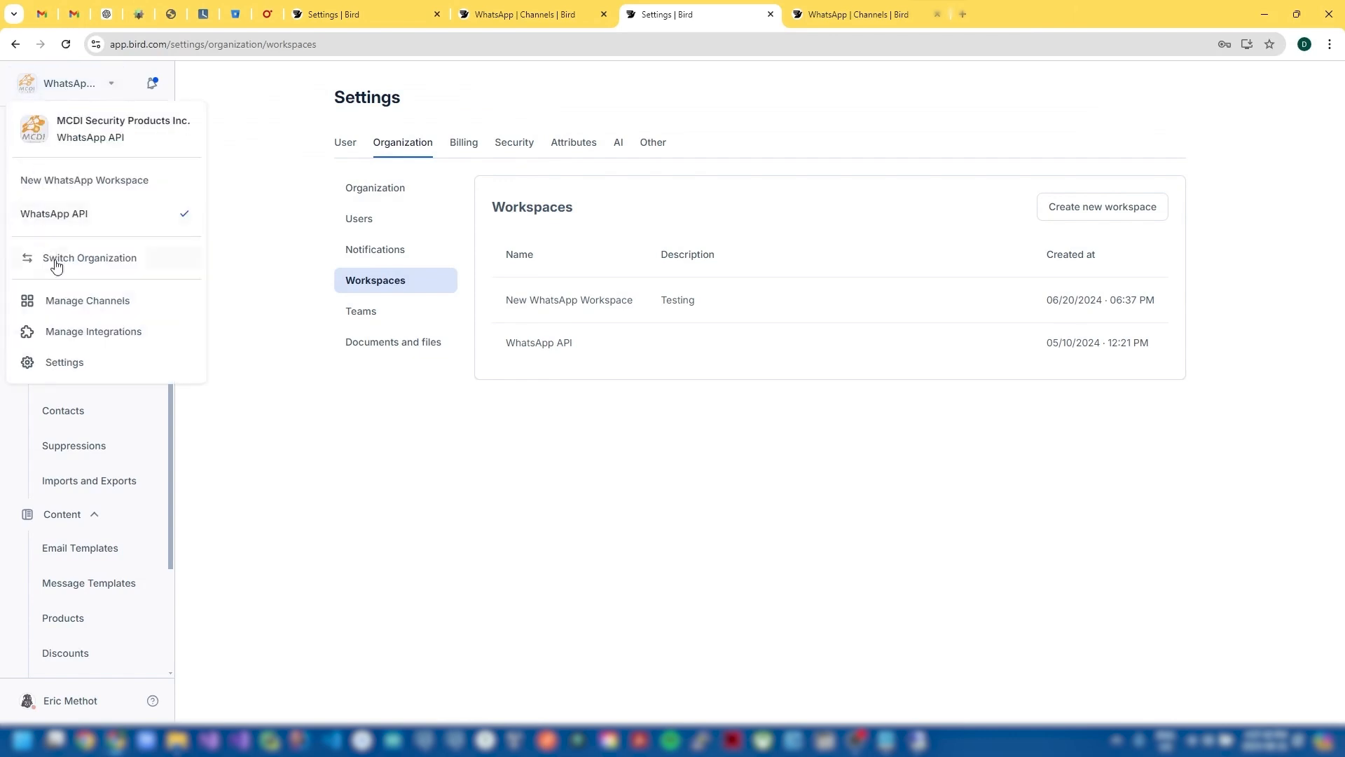
{"action": "left_click", "coordinate": [64, 312]}
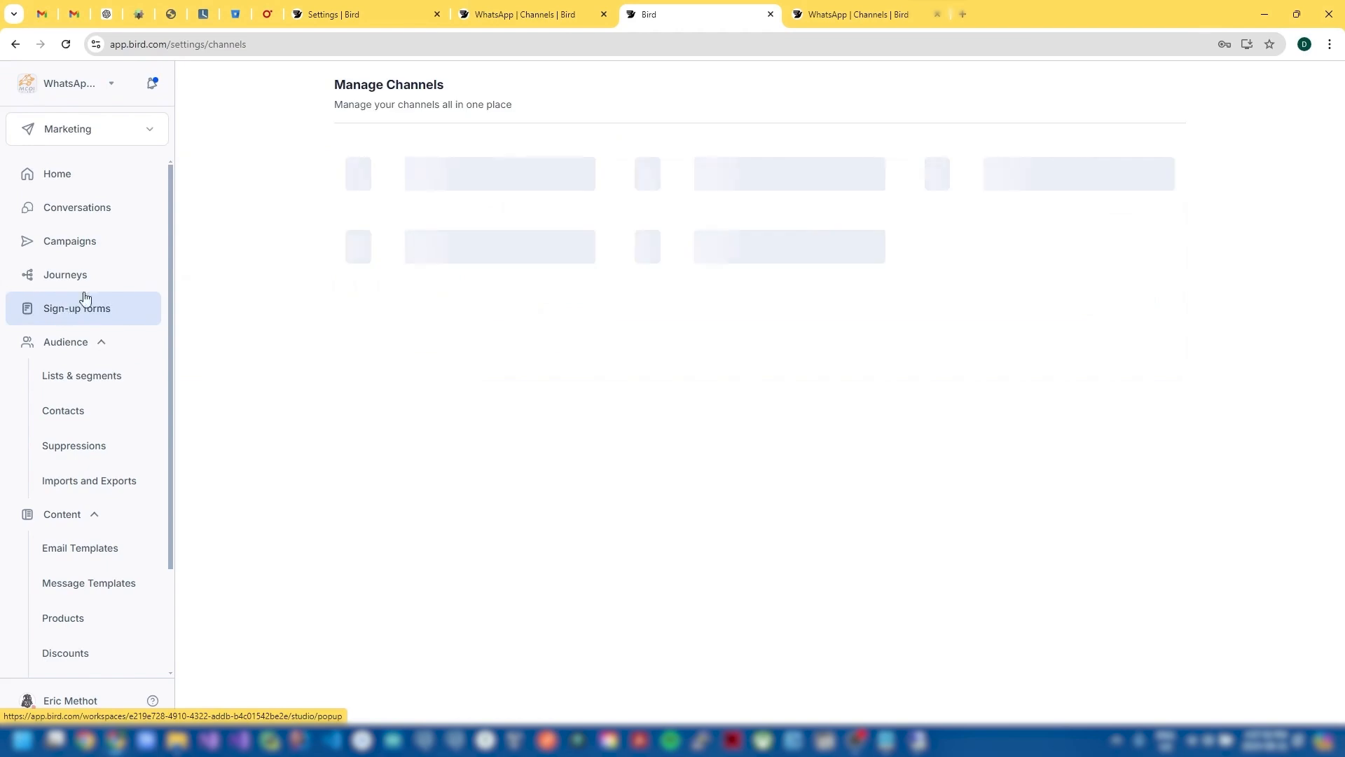
{"action": "left_click", "coordinate": [1003, 215]}
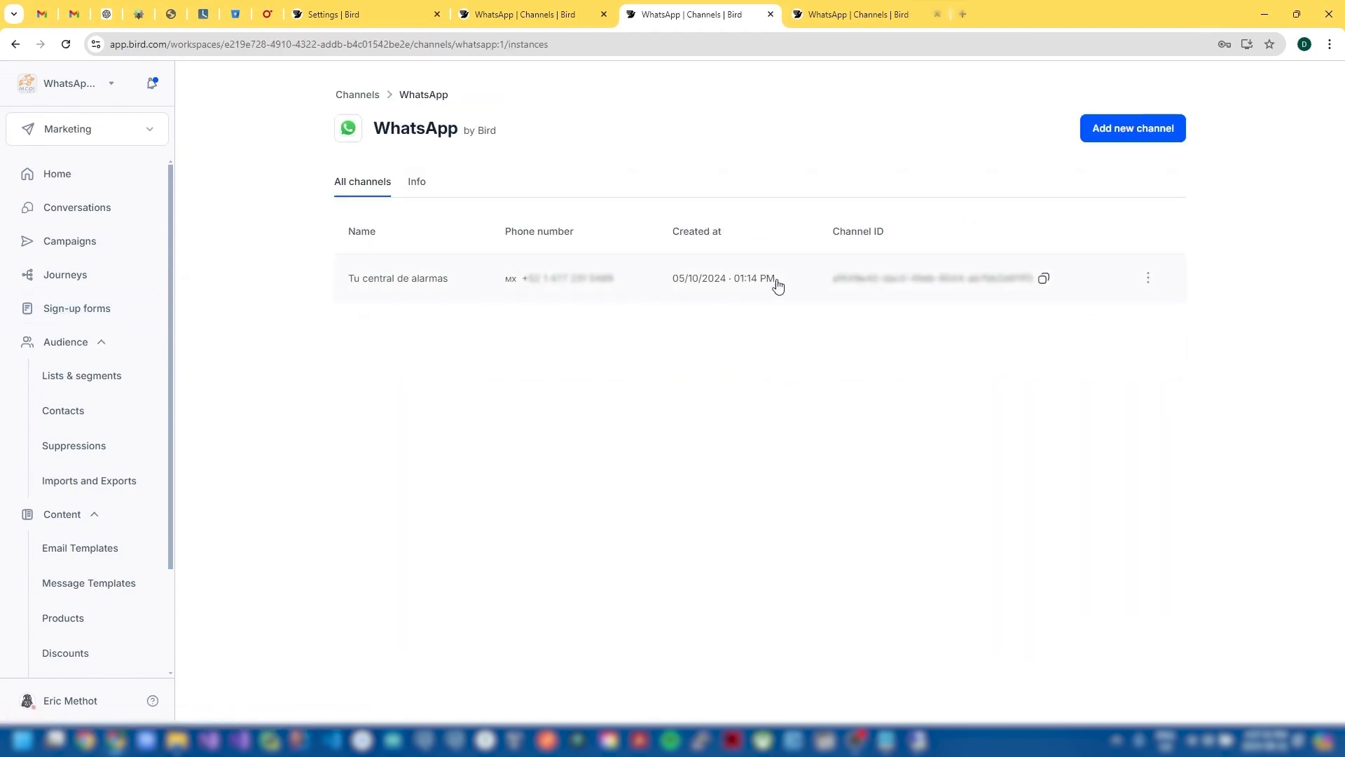
{"action": "left_click", "coordinate": [1044, 280]}
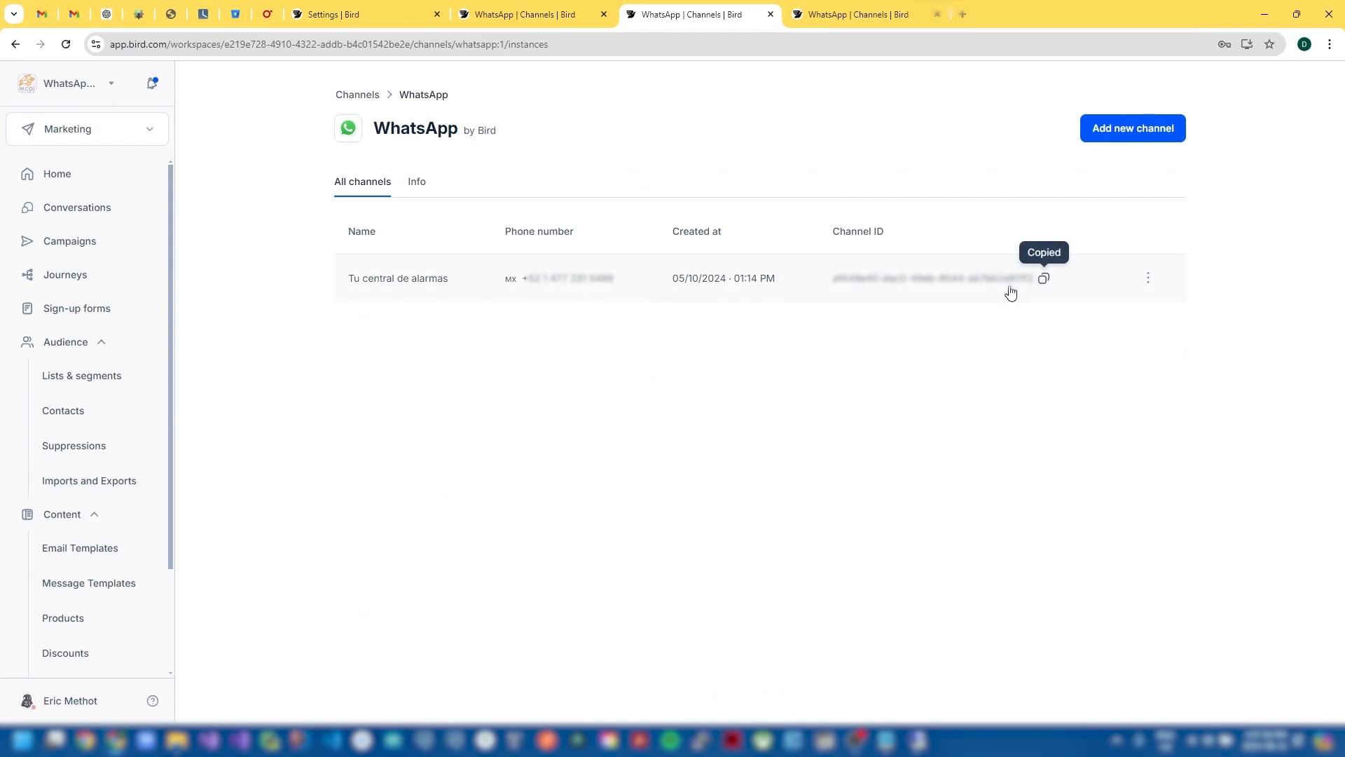
{"action": "left_click", "coordinate": [919, 741]}
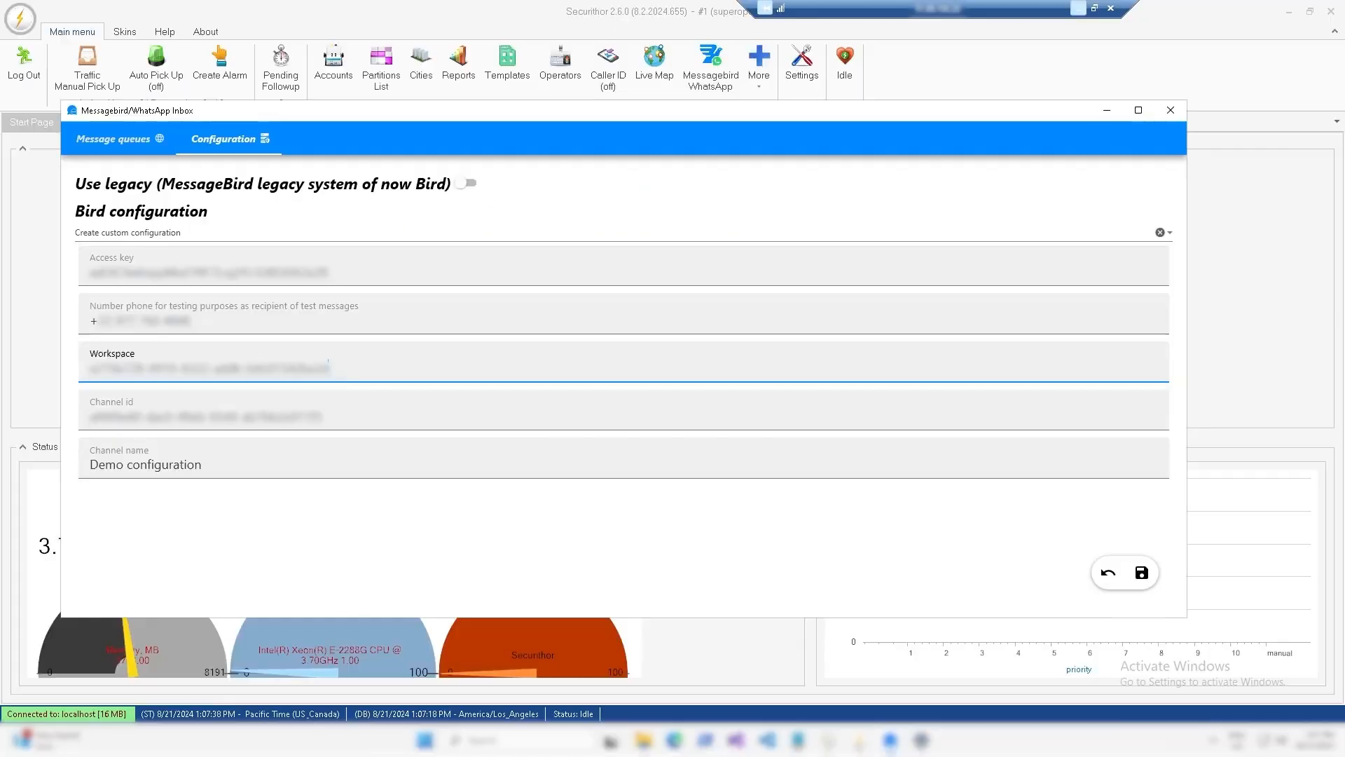
Paste the copied channel ID into the Channel id field and save the Demo configuration.
{"action": "left_click", "coordinate": [343, 416]}
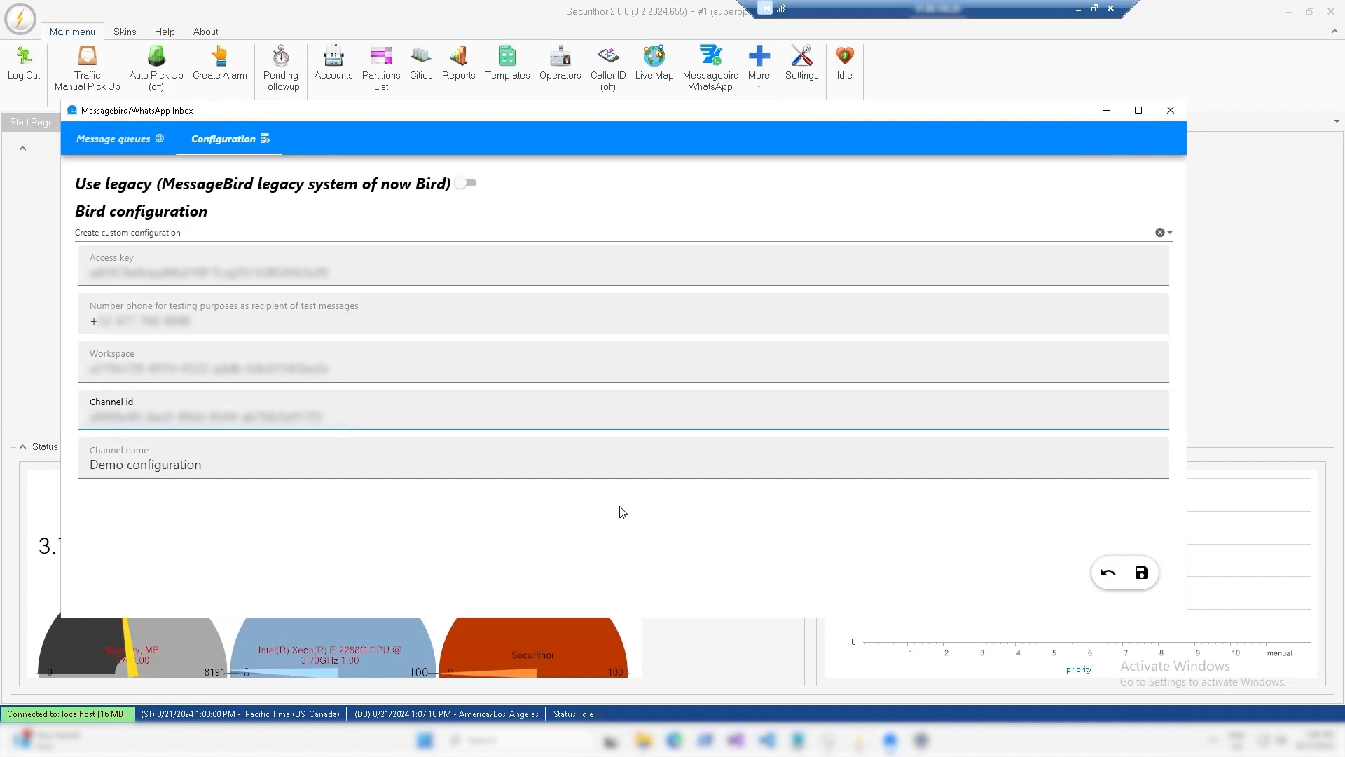
{"action": "left_click", "coordinate": [1144, 575]}
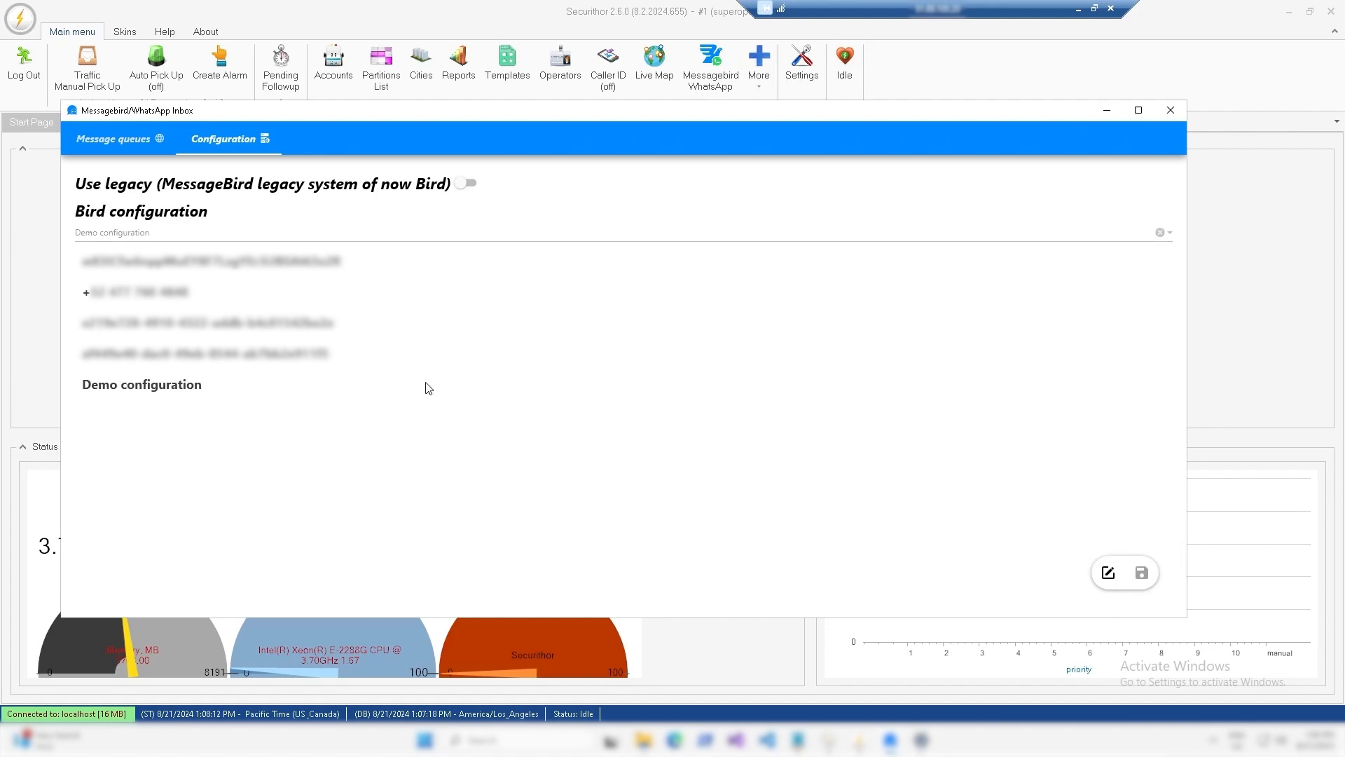
Check Message queues for the fifth WhatsApp test message, sent at 1:08:08 PM and delivered.
{"action": "left_click", "coordinate": [123, 143]}
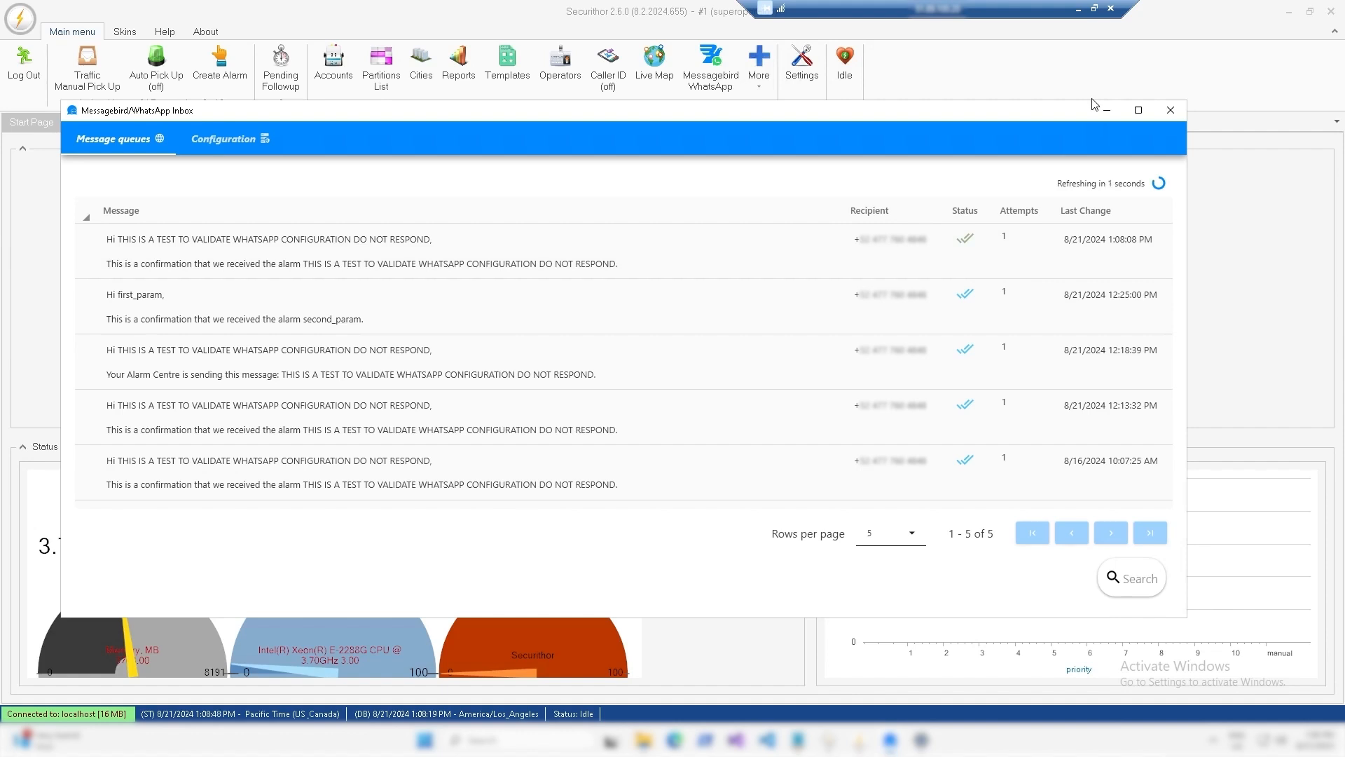
Go back to the Bird configuration and make the saved Demo configuration editable.
{"action": "left_click", "coordinate": [245, 141]}
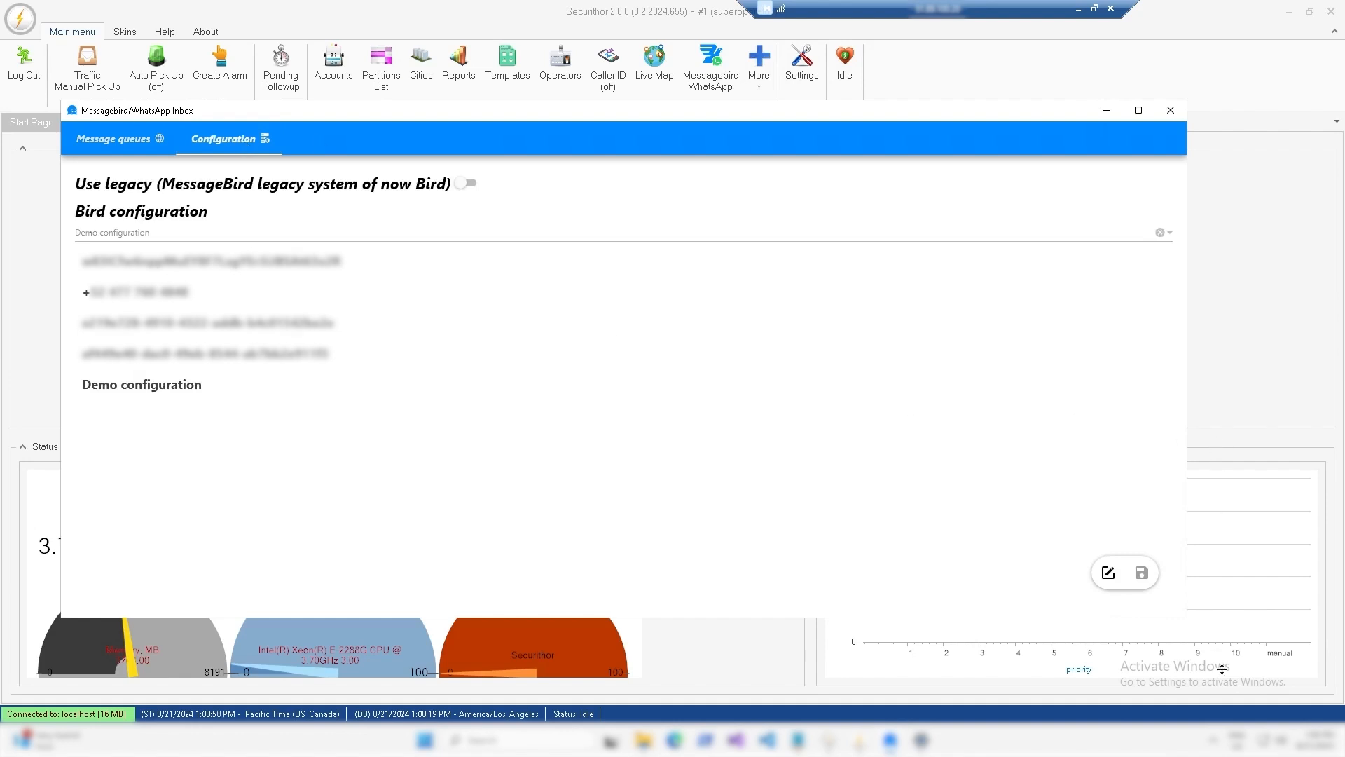
{"action": "left_click", "coordinate": [1107, 572]}
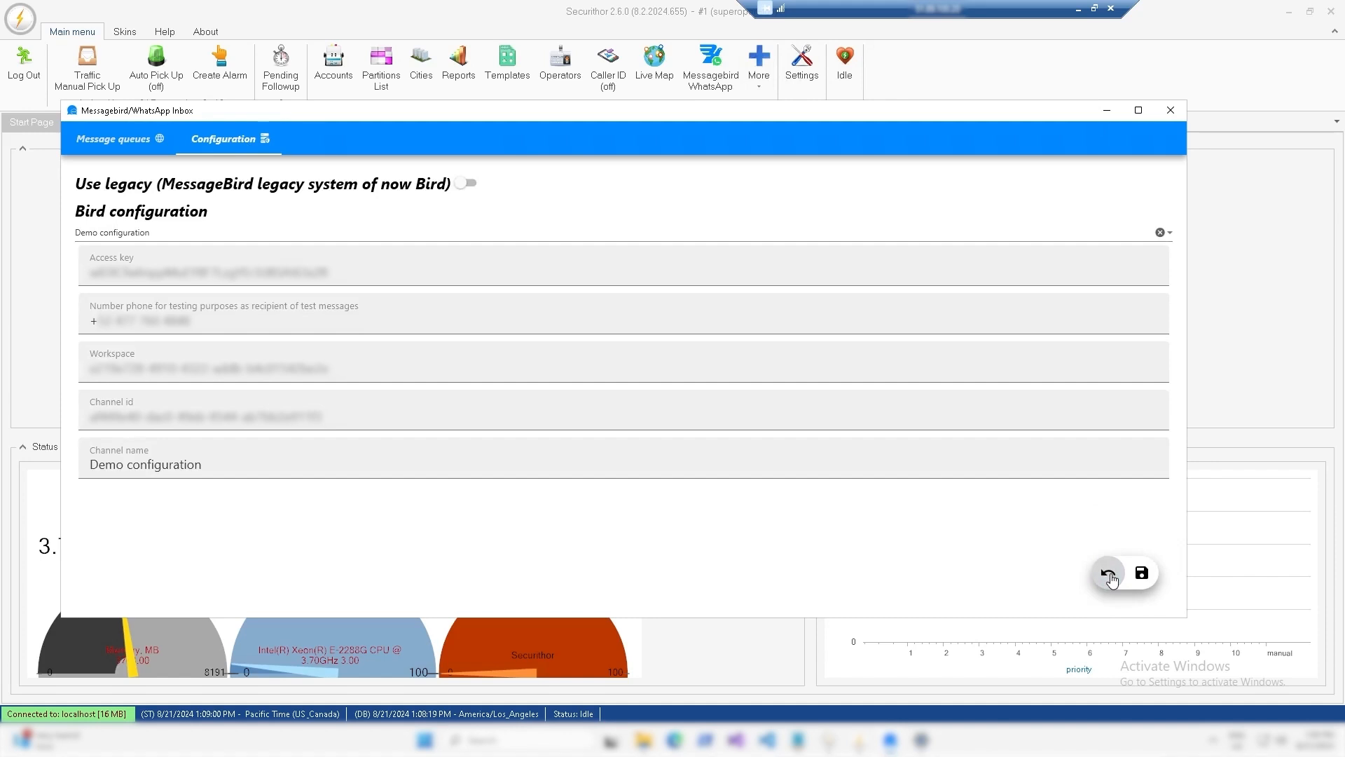